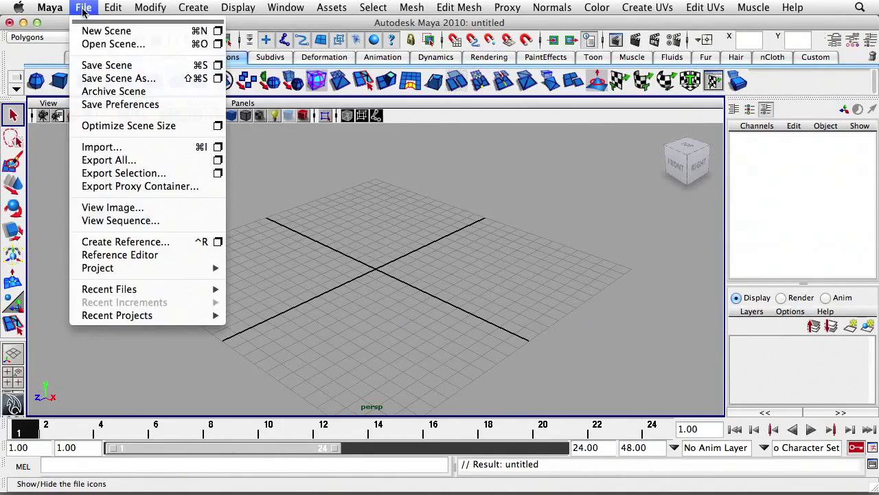
# Set the current project to Unit 10 - Project Folder inside Exercise Files.
pyautogui.moveTo(210, 268)
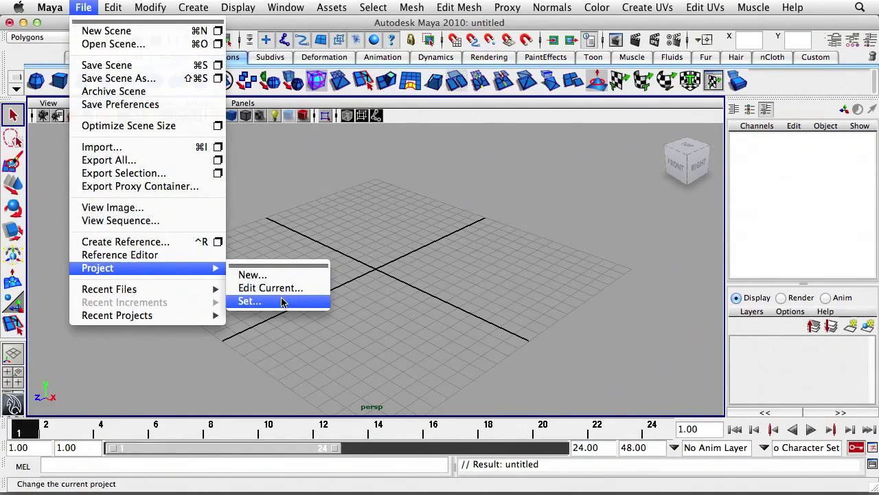
pyautogui.click(281, 300)
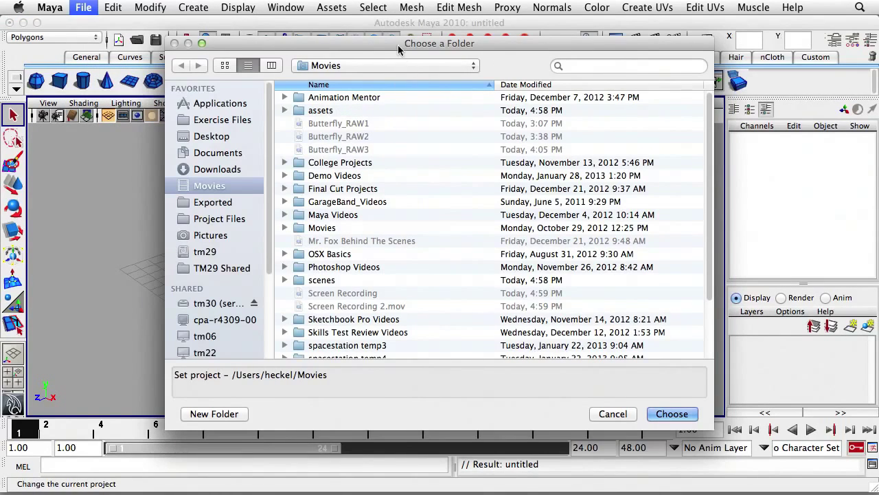
pyautogui.click(209, 120)
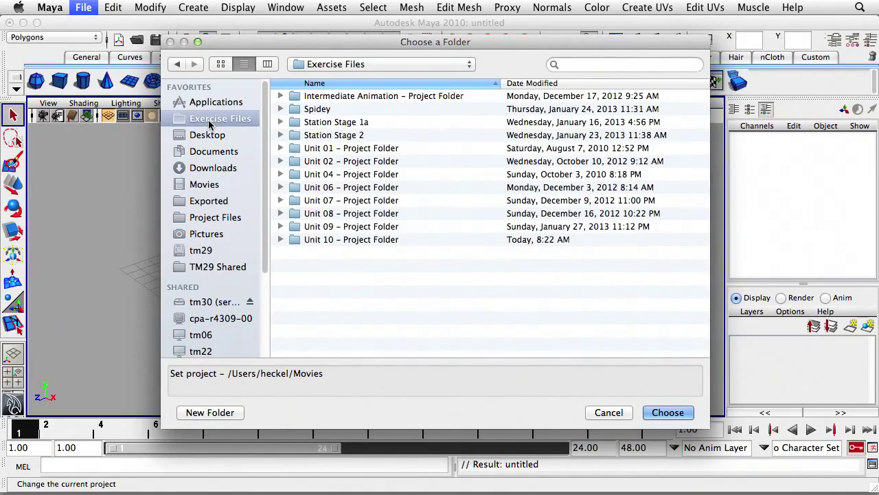
pyautogui.click(342, 240)
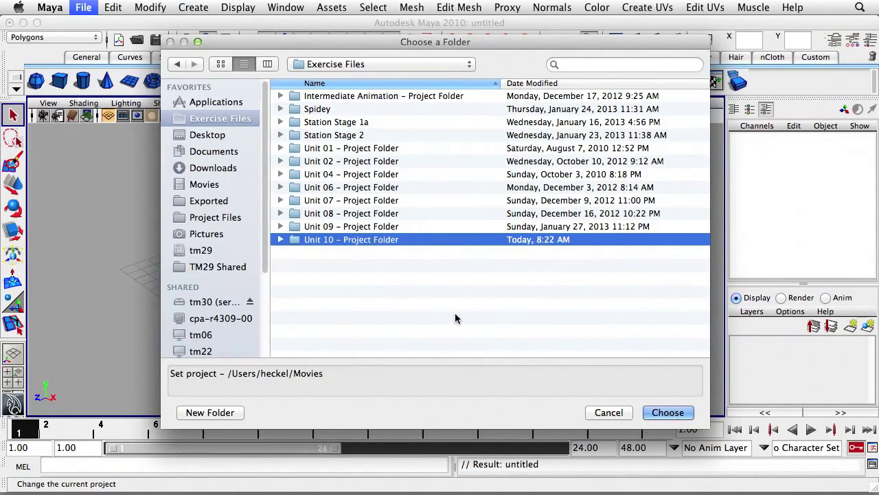
pyautogui.click(668, 412)
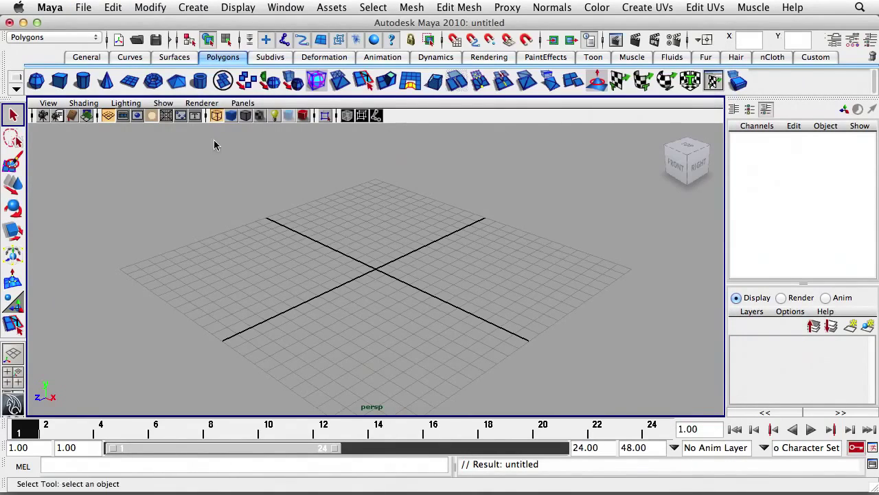
# Open the scene flower.mb from the project's scenes folder.
pyautogui.click(84, 7)
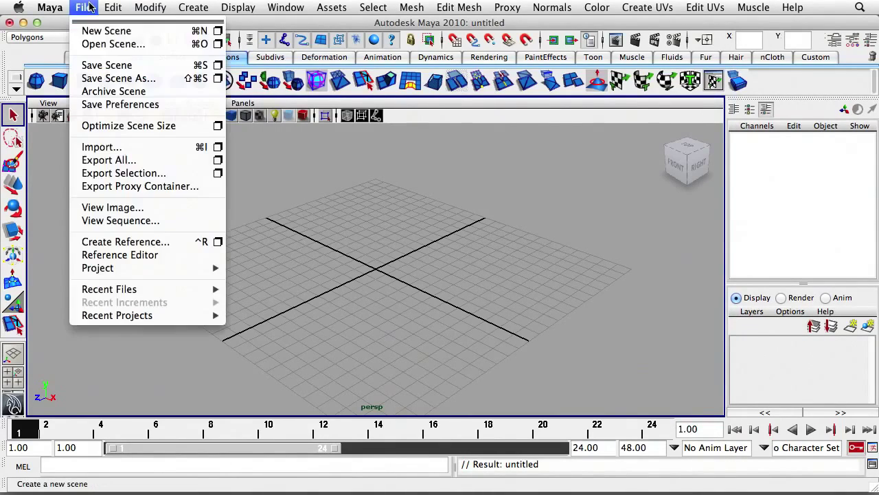
pyautogui.click(104, 44)
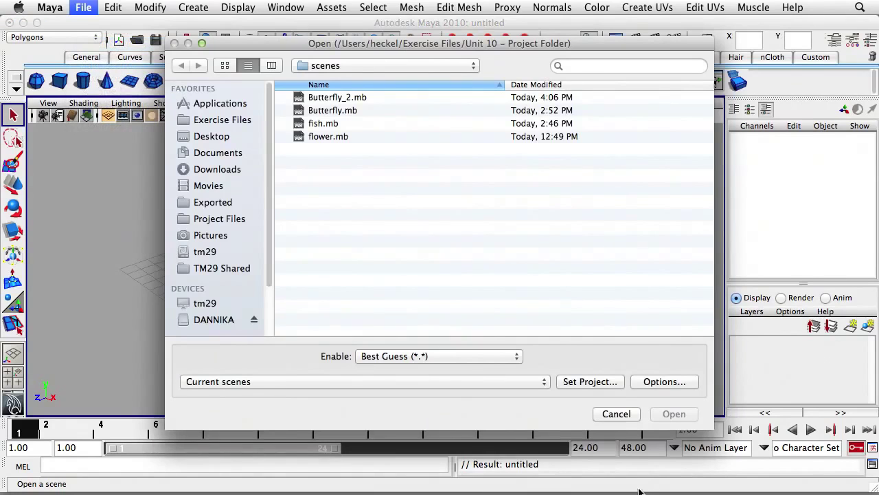
pyautogui.click(330, 137)
pyautogui.click(673, 414)
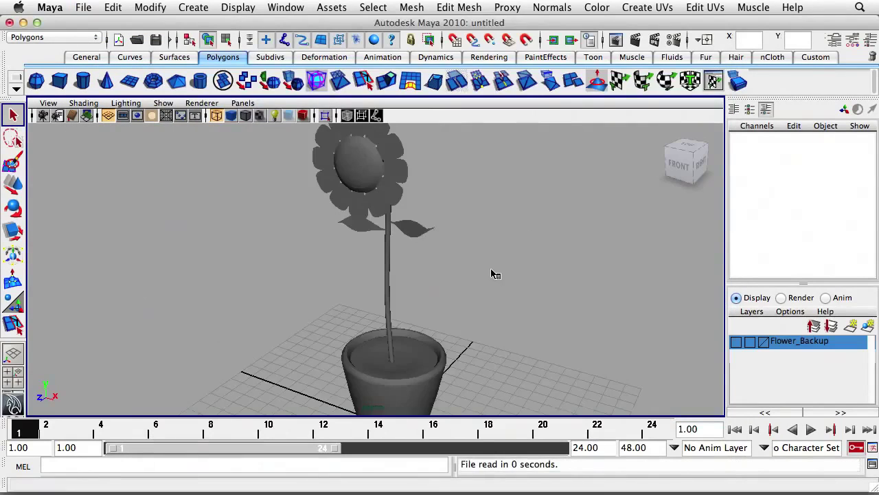
# Select the combined flower mesh with its head, stem and leaves, leaving the pot unselected.
pyautogui.keyDown('alt'); pyautogui.moveTo(490, 249); pyautogui.dragTo(306, 248); pyautogui.keyUp('alt')
pyautogui.keyDown('alt'); pyautogui.moveTo(306, 247); pyautogui.dragTo(358, 252, button='right'); pyautogui.keyUp('alt')
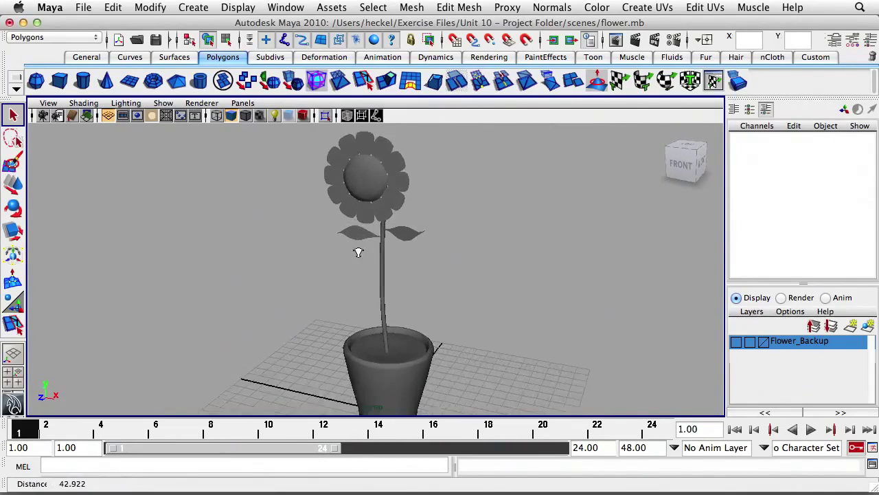
pyautogui.keyDown('alt'); pyautogui.moveTo(357, 252); pyautogui.dragTo(382, 251); pyautogui.keyUp('alt')
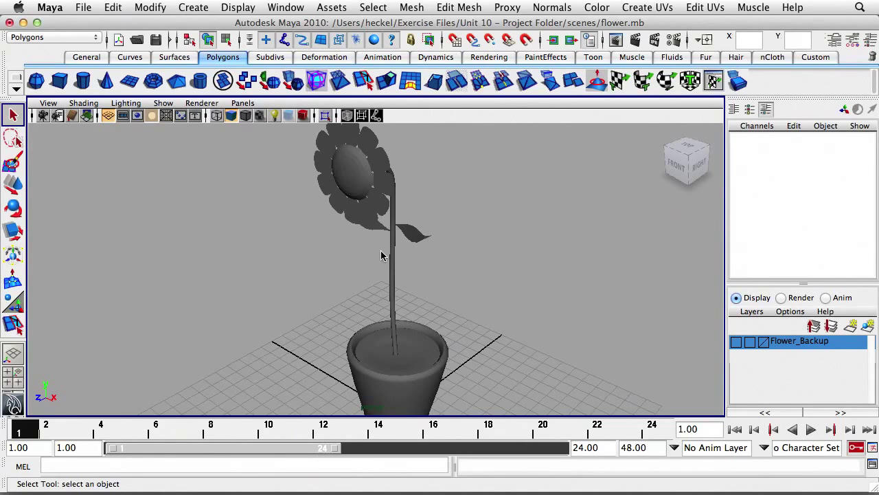
pyautogui.keyDown('alt'); pyautogui.moveTo(421, 266); pyautogui.dragTo(426, 242); pyautogui.keyUp('alt')
pyautogui.keyDown('alt'); pyautogui.moveTo(426, 241); pyautogui.dragTo(423, 240, button='middle'); pyautogui.keyUp('alt')
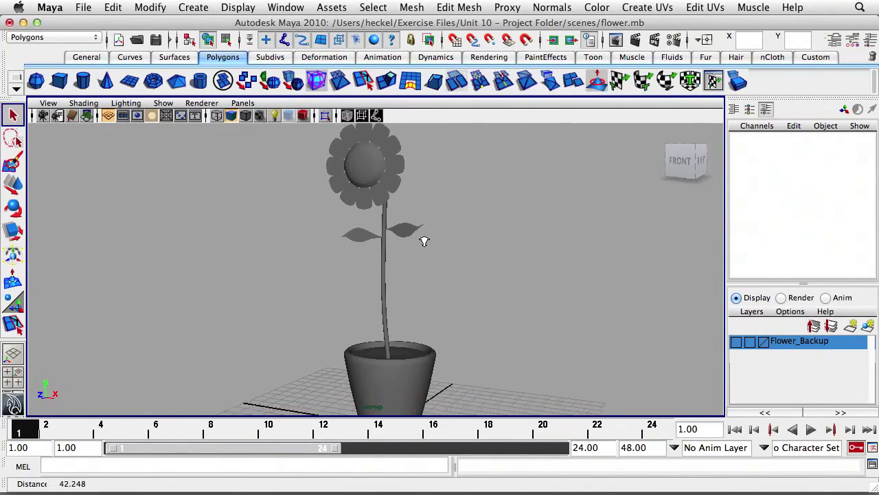
pyautogui.keyDown('alt'); pyautogui.moveTo(424, 240); pyautogui.dragTo(390, 241, button='right'); pyautogui.keyUp('alt')
pyautogui.keyDown('alt'); pyautogui.moveTo(390, 241); pyautogui.dragTo(400, 260); pyautogui.keyUp('alt')
pyautogui.click(368, 191)
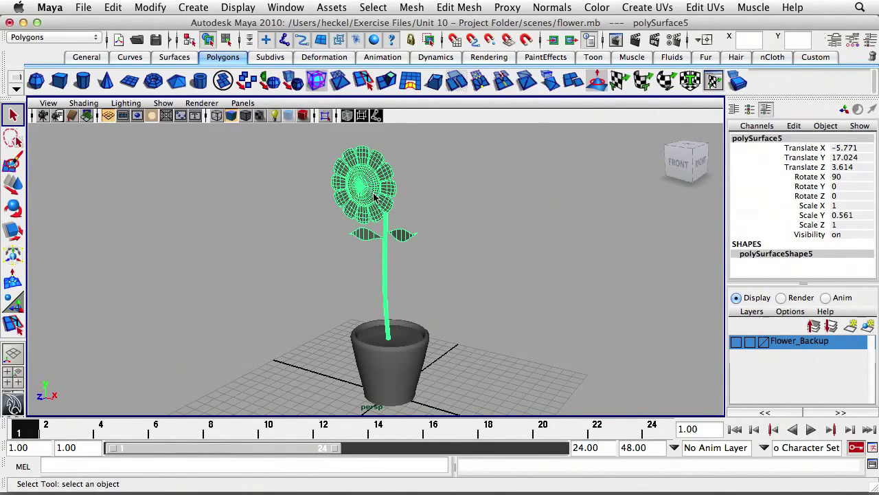
# Hide the shelf tabs and switch to the two-pane layout with the Outliner beside the perspective view.
pyautogui.click(15, 87)
pyautogui.click(40, 93)
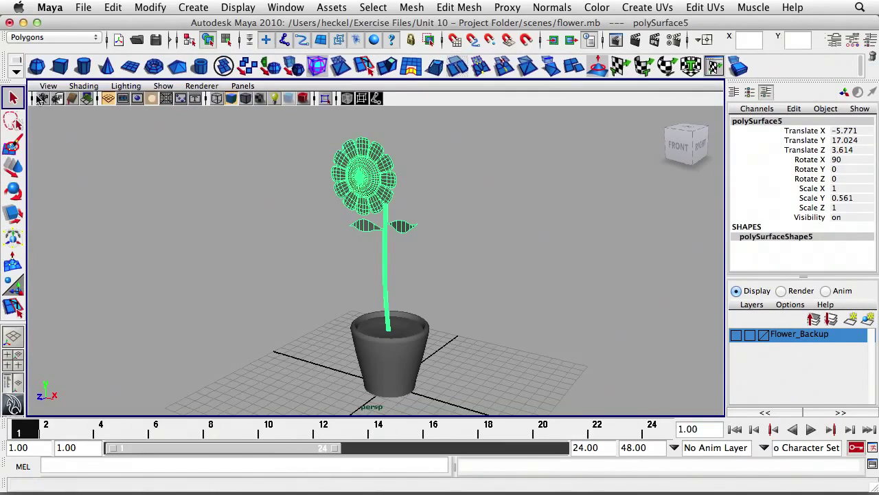
pyautogui.click(14, 386)
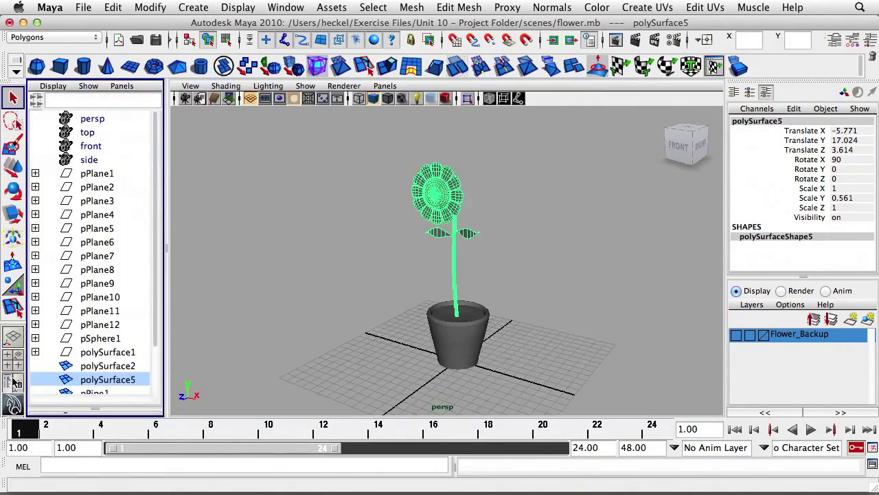
# Widen the Outliner pane to about half the workspace and replace its contents with the UV Texture Editor.
pyautogui.moveTo(165, 251); pyautogui.dragTo(379, 241)
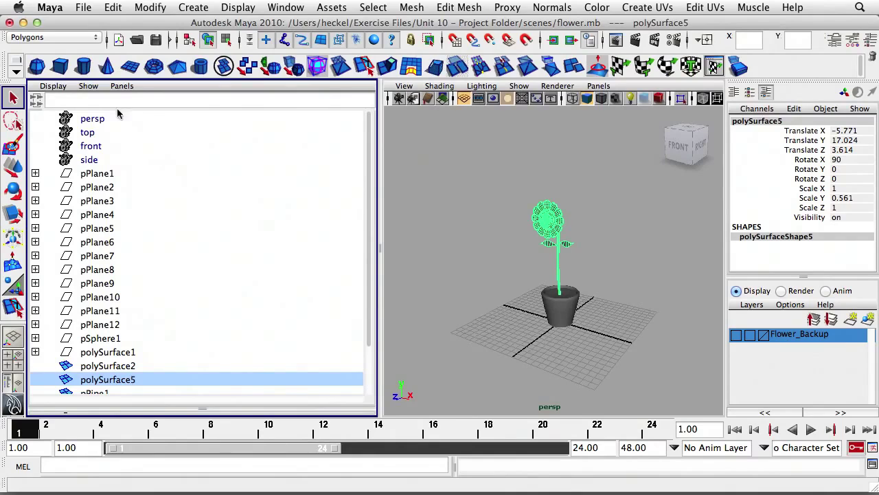
pyautogui.scroll(5, 608, 208)
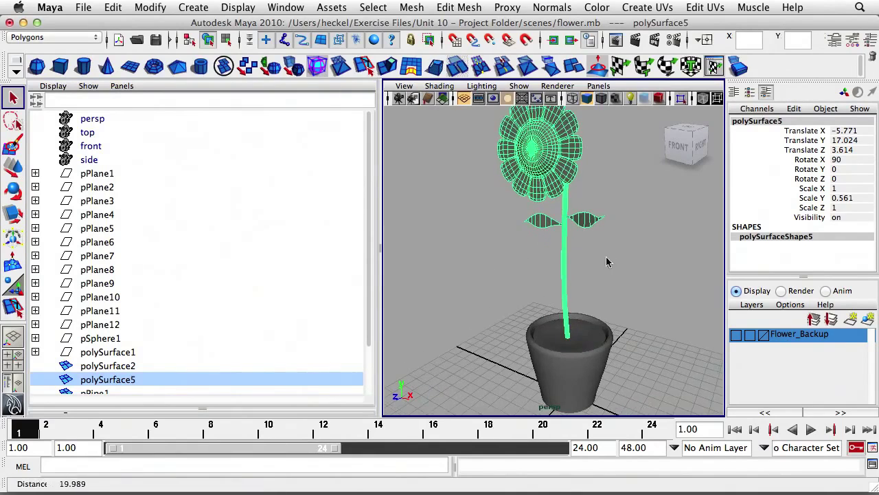
pyautogui.click(122, 85)
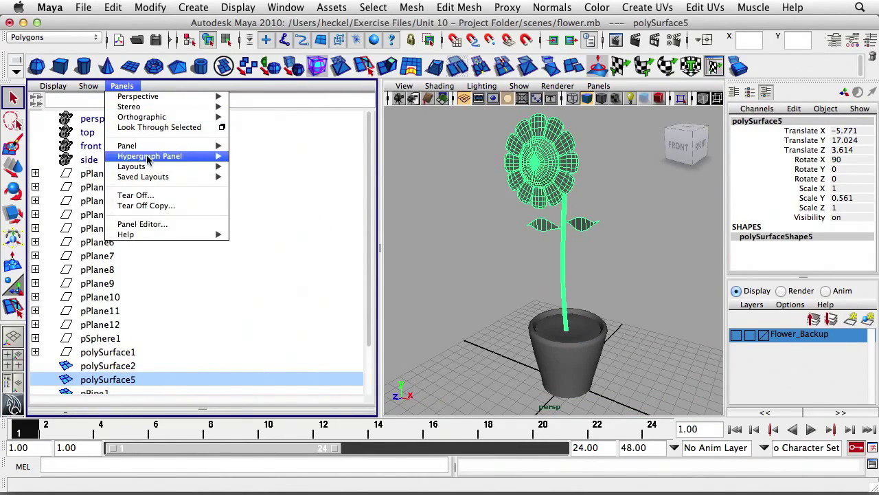
pyautogui.moveTo(151, 146)
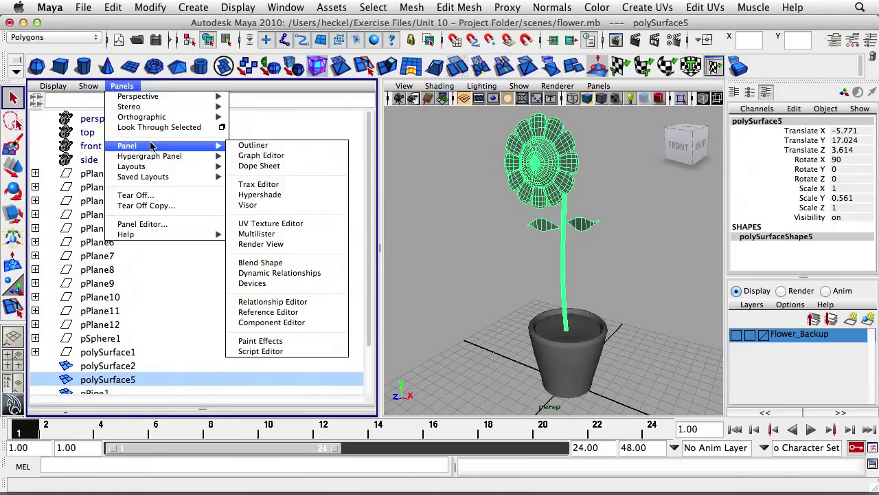
pyautogui.click(271, 224)
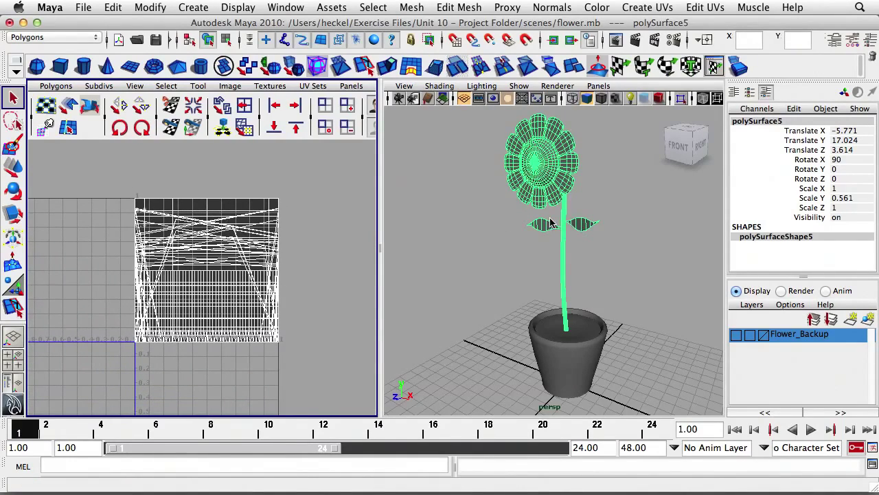
# Put the flower mesh into face selection mode.
pyautogui.keyDown('alt'); pyautogui.moveTo(552, 220); pyautogui.dragTo(505, 232); pyautogui.keyUp('alt')
pyautogui.keyDown('alt'); pyautogui.moveTo(201, 218); pyautogui.dragTo(222, 202, button='middle'); pyautogui.keyUp('alt')
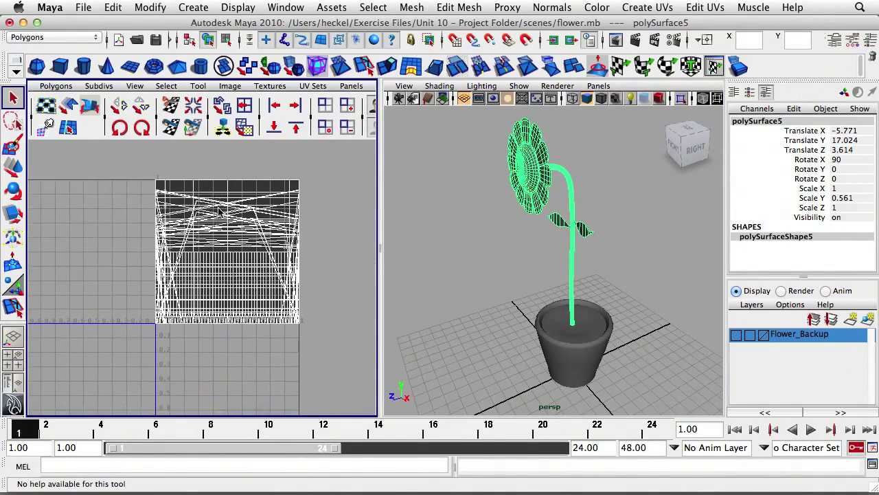
pyautogui.keyDown('alt'); pyautogui.moveTo(222, 202); pyautogui.dragTo(284, 216, button='right'); pyautogui.keyUp('alt')
pyautogui.keyDown('alt'); pyautogui.moveTo(284, 217); pyautogui.dragTo(248, 228, button='middle'); pyautogui.keyUp('alt')
pyautogui.keyDown('alt'); pyautogui.moveTo(582, 239); pyautogui.dragTo(558, 190); pyautogui.keyUp('alt')
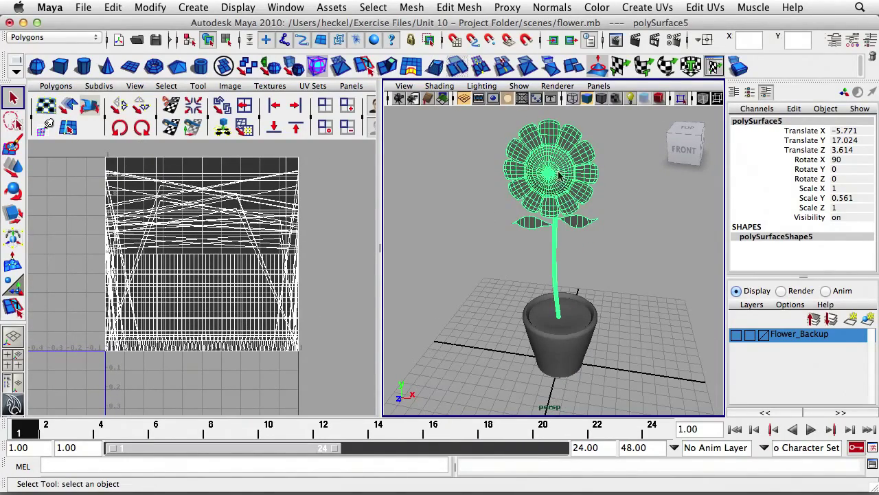
pyautogui.keyDown('alt'); pyautogui.moveTo(559, 172); pyautogui.dragTo(527, 202, button='middle'); pyautogui.keyUp('alt')
pyautogui.keyDown('alt'); pyautogui.moveTo(527, 202); pyautogui.dragTo(577, 191, button='right'); pyautogui.keyUp('alt')
pyautogui.keyDown('alt'); pyautogui.moveTo(525, 188); pyautogui.dragTo(544, 173, button='middle'); pyautogui.keyUp('alt')
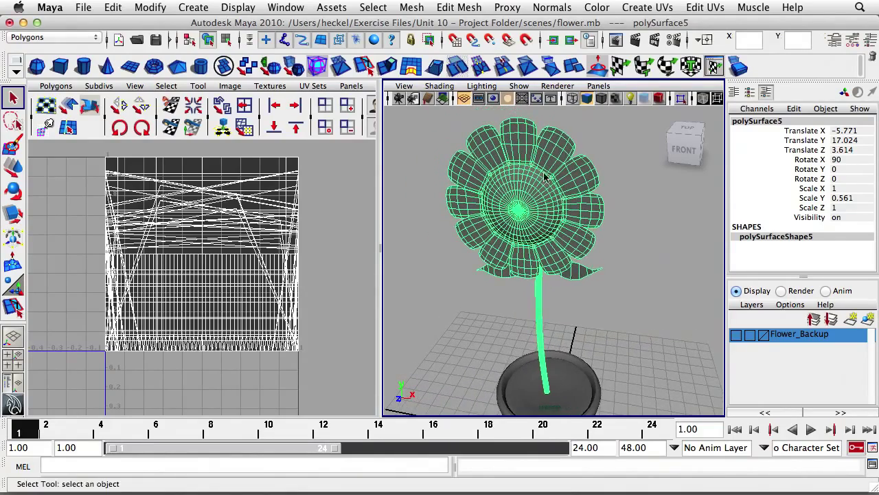
pyautogui.moveTo(545, 177); pyautogui.dragTo(554, 148, button='right')
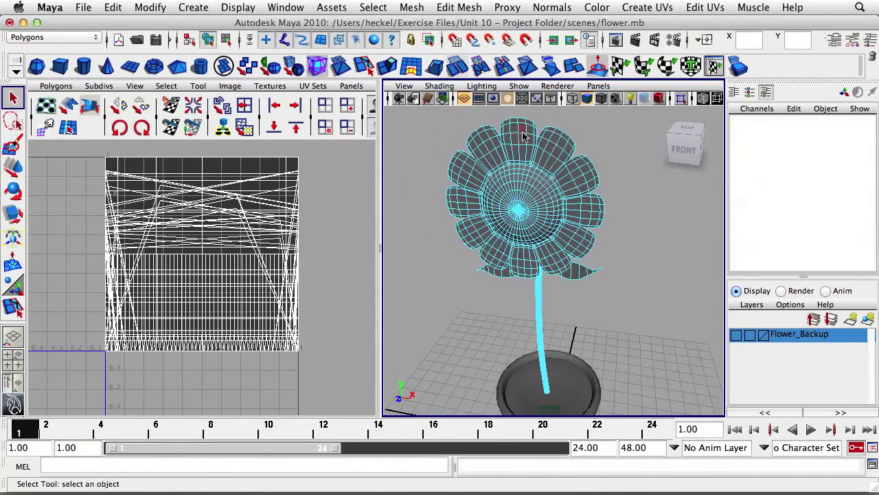
# Select an inner face on the flower's uppermost petal and add a matching face on the lowest petal.
pyautogui.keyDown('alt'); pyautogui.moveTo(522, 136); pyautogui.dragTo(524, 178); pyautogui.keyUp('alt')
pyautogui.scroll(4, 541, 172)
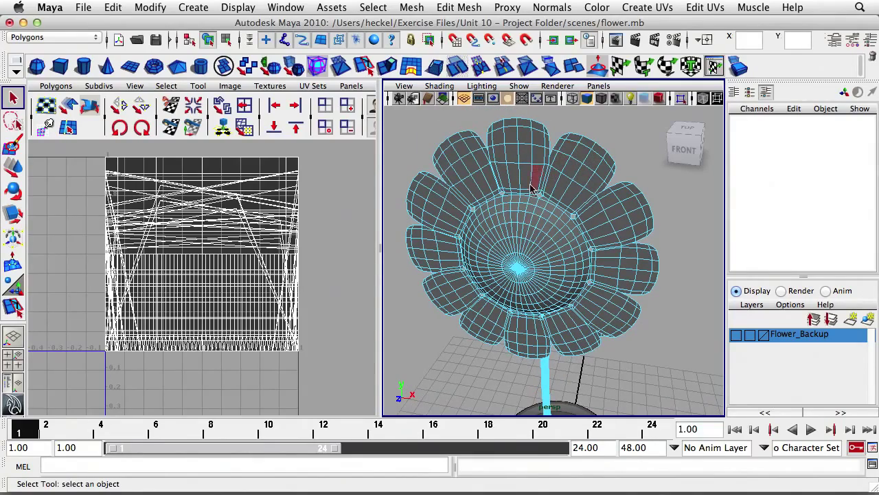
pyautogui.click(527, 176)
pyautogui.keyDown('shift'); pyautogui.click(522, 329); pyautogui.keyUp('shift')
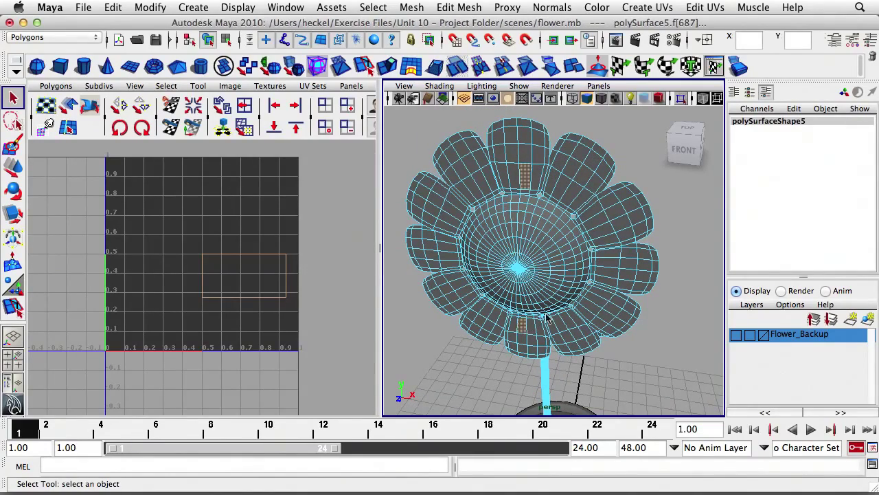
# Select the outermost faces at the tips of all the petals around the flower head.
pyautogui.keyDown('alt'); pyautogui.moveTo(527, 259); pyautogui.dragTo(596, 235); pyautogui.keyUp('alt')
pyautogui.keyDown('alt'); pyautogui.moveTo(595, 235); pyautogui.dragTo(554, 240, button='right'); pyautogui.keyUp('alt')
pyautogui.keyDown('alt'); pyautogui.moveTo(554, 240); pyautogui.dragTo(500, 153); pyautogui.keyUp('alt')
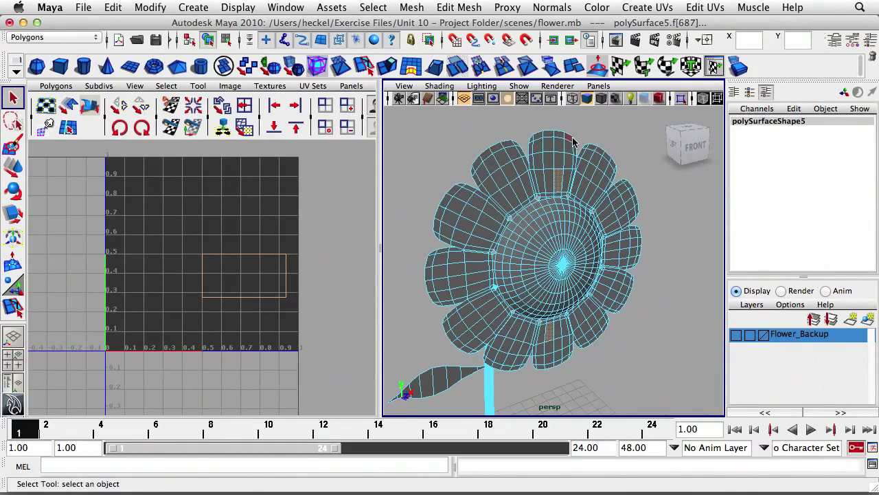
pyautogui.click(488, 157)
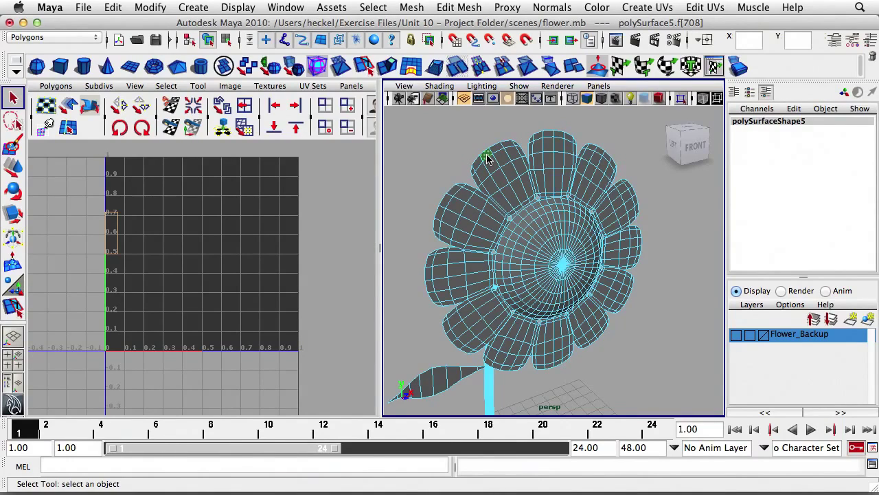
pyautogui.click(497, 153)
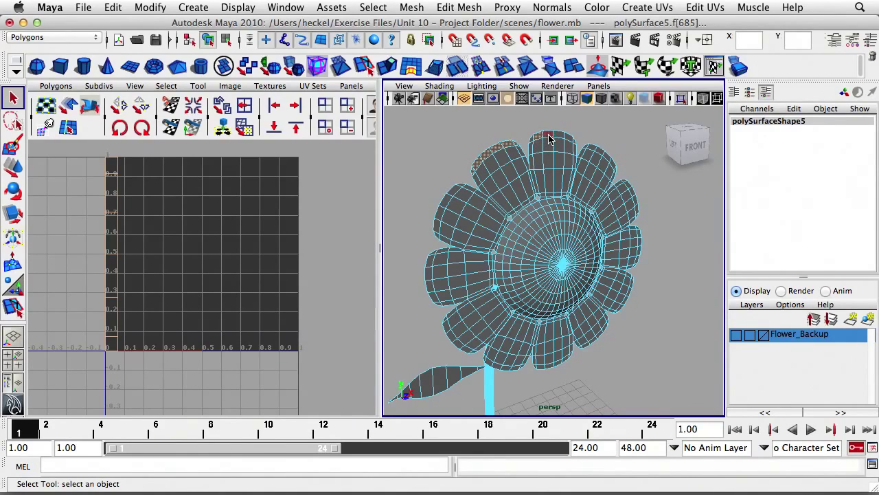
pyautogui.keyDown('alt'); pyautogui.moveTo(585, 160); pyautogui.dragTo(538, 167); pyautogui.keyUp('alt')
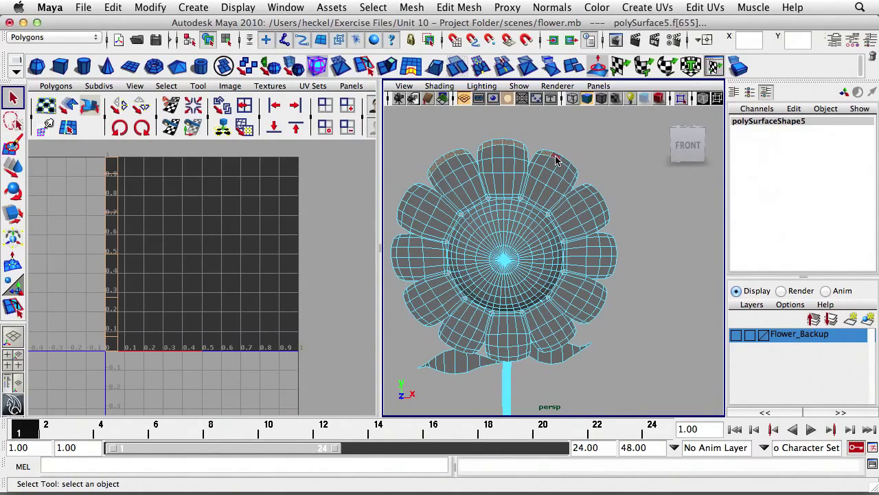
pyautogui.keyDown('shift'); pyautogui.click(593, 193); pyautogui.keyUp('shift')
pyautogui.keyDown('shift'); pyautogui.click(601, 201); pyautogui.keyUp('shift')
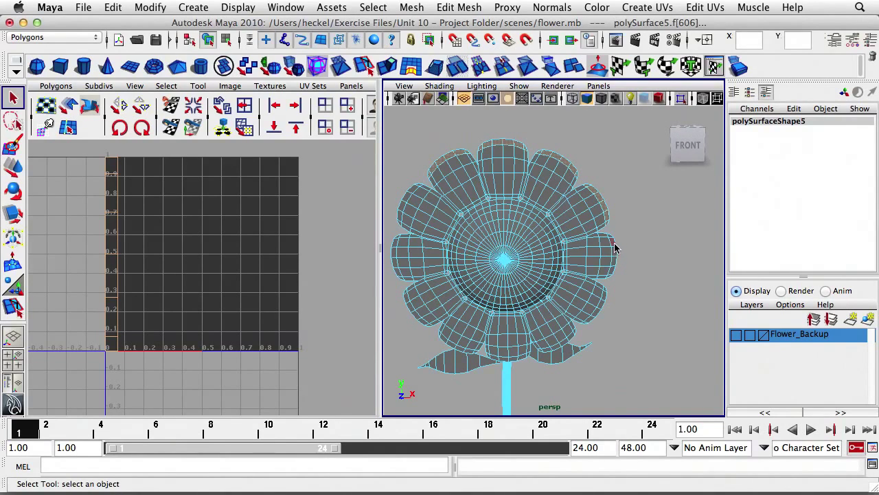
pyautogui.keyDown('shift'); pyautogui.click(614, 245); pyautogui.keyUp('shift')
pyautogui.keyDown('shift'); pyautogui.click(613, 257); pyautogui.keyUp('shift')
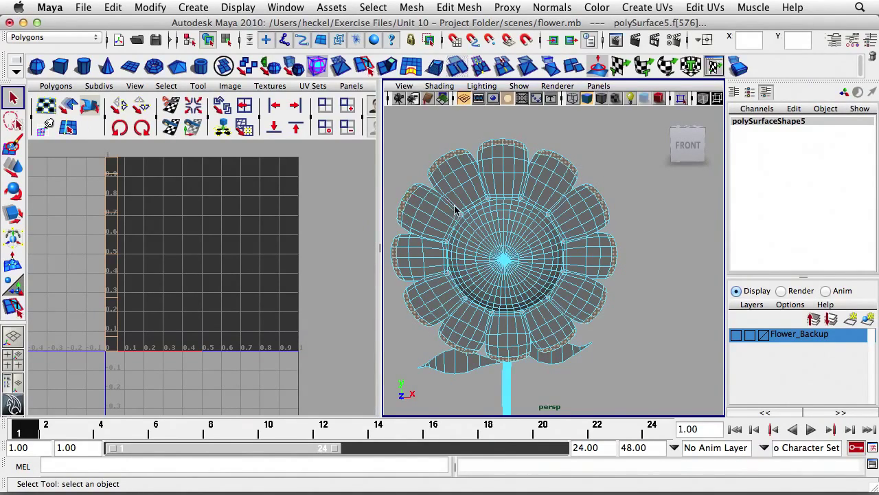
# Grow the face selection inward from the petal tips with Grow Selection Region.
pyautogui.keyDown('alt'); pyautogui.moveTo(496, 197); pyautogui.dragTo(543, 196, button='middle'); pyautogui.keyUp('alt')
pyautogui.keyDown('alt'); pyautogui.moveTo(534, 208); pyautogui.dragTo(551, 178); pyautogui.keyUp('alt')
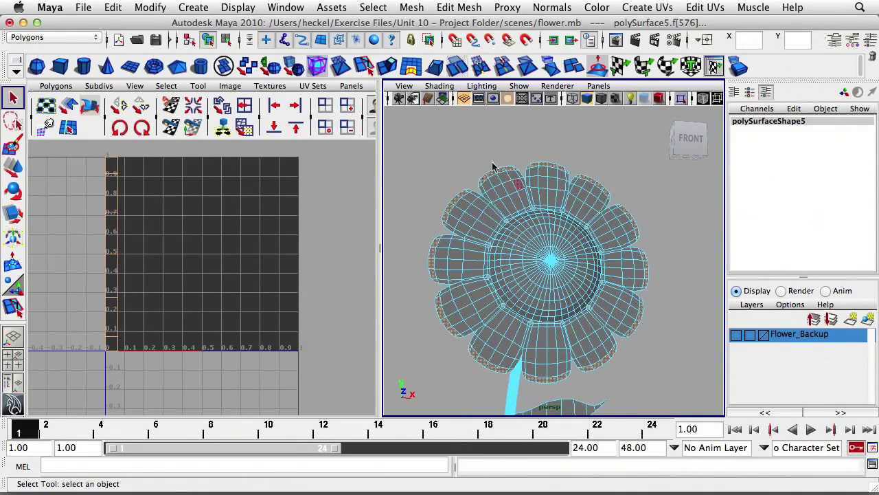
pyautogui.click(373, 6)
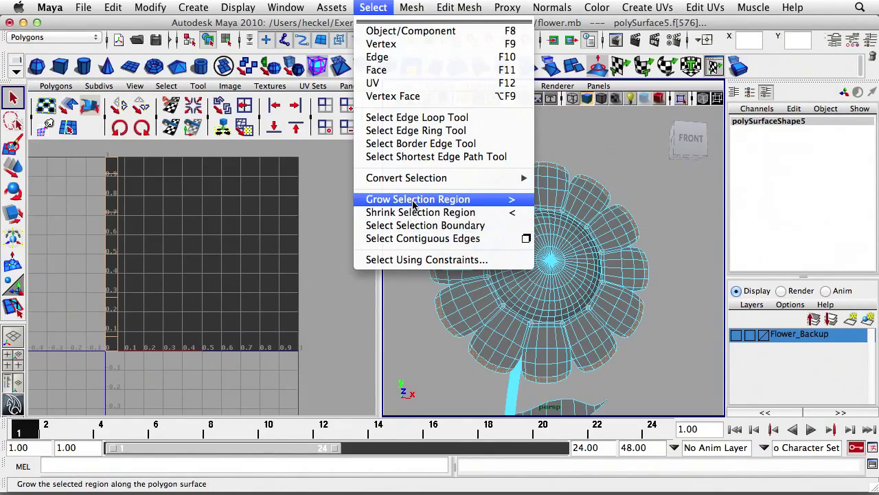
pyautogui.click(461, 200)
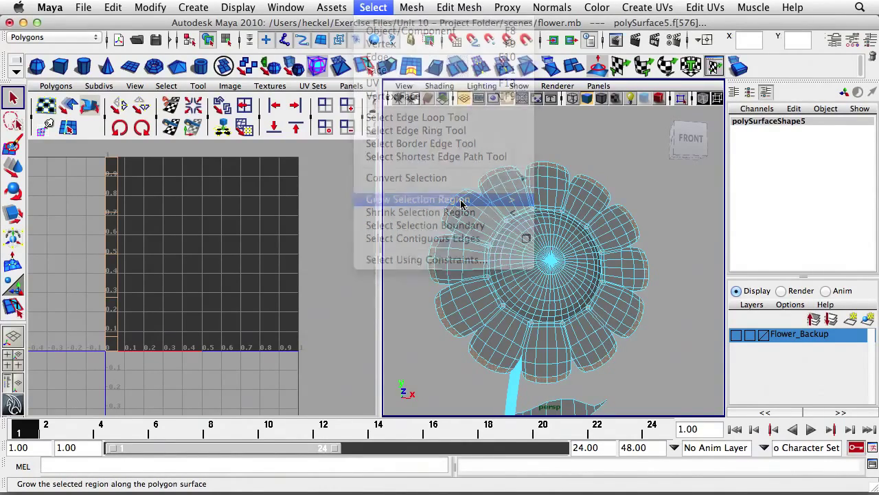
pyautogui.keyDown('alt'); pyautogui.moveTo(449, 215); pyautogui.dragTo(505, 222, button='right'); pyautogui.keyUp('alt')
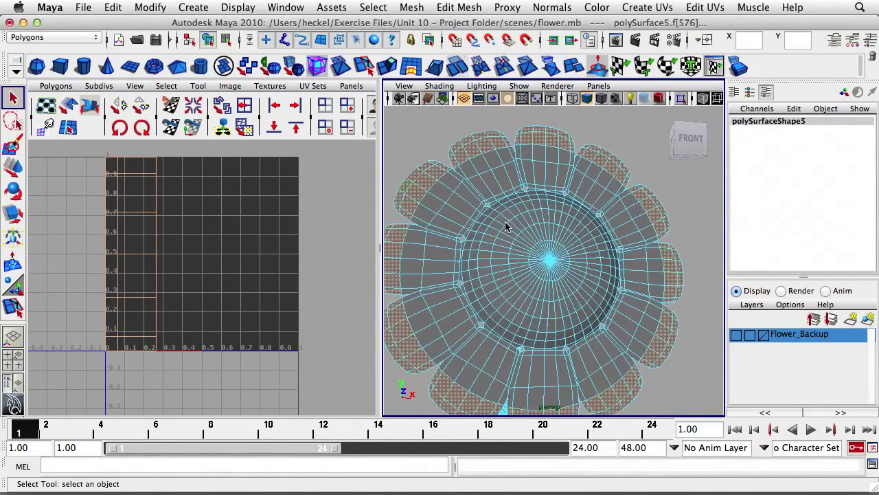
# Keep growing the face selection inward until it covers all the petals down to the rim of the centre disc.
pyautogui.keyDown('alt'); pyautogui.moveTo(505, 222); pyautogui.dragTo(532, 198, button='middle'); pyautogui.keyUp('alt')
pyautogui.keyDown('alt'); pyautogui.moveTo(532, 199); pyautogui.dragTo(505, 200, button='right'); pyautogui.keyUp('alt')
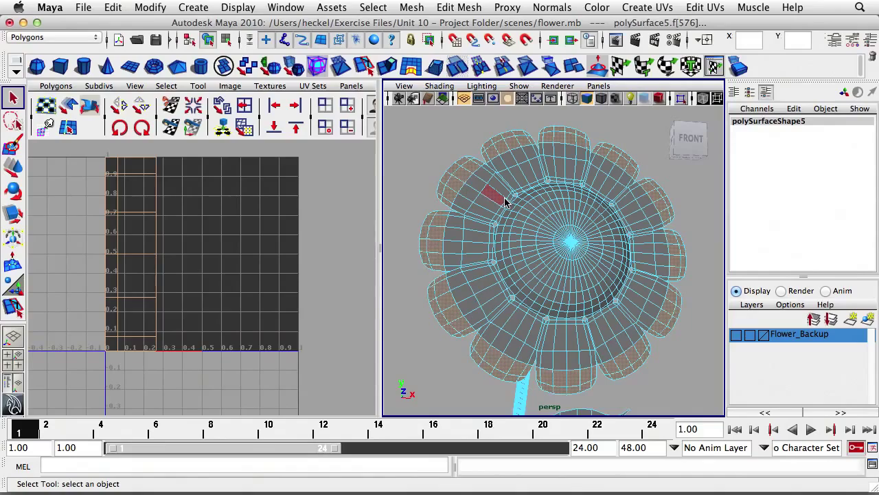
pyautogui.hotkey('shift', '.')
pyautogui.hotkey('shift', '.')
pyautogui.hotkey('shift', '.')
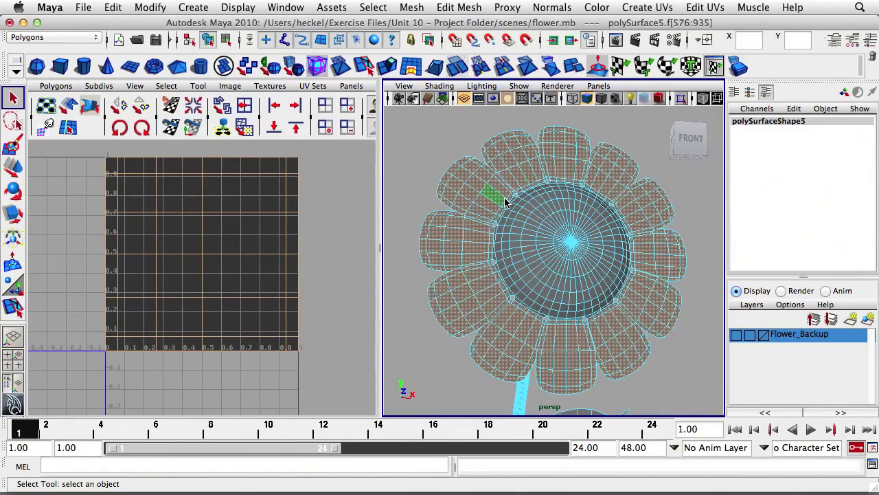
pyautogui.hotkey('shift', '.')
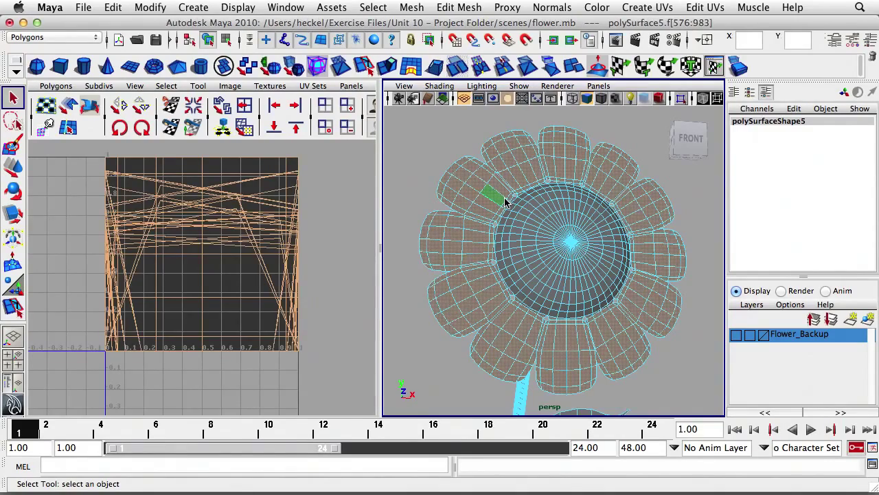
# Examine the border between the selected petals and the centre disc from several angles to check the face selection.
pyautogui.keyDown('alt'); pyautogui.moveTo(462, 200); pyautogui.dragTo(557, 218, button='right'); pyautogui.keyUp('alt')
pyautogui.keyDown('alt'); pyautogui.moveTo(557, 217); pyautogui.dragTo(598, 215, button='middle'); pyautogui.keyUp('alt')
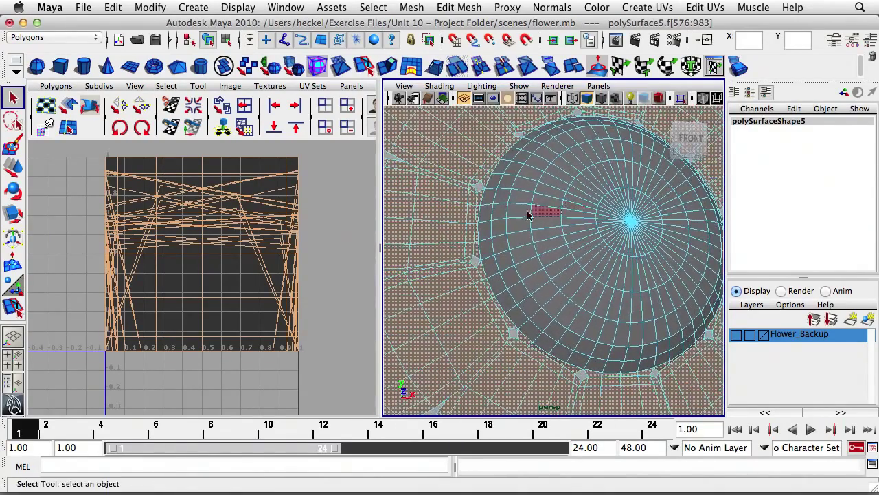
pyautogui.keyDown('alt'); pyautogui.moveTo(516, 213); pyautogui.dragTo(612, 214); pyautogui.keyUp('alt')
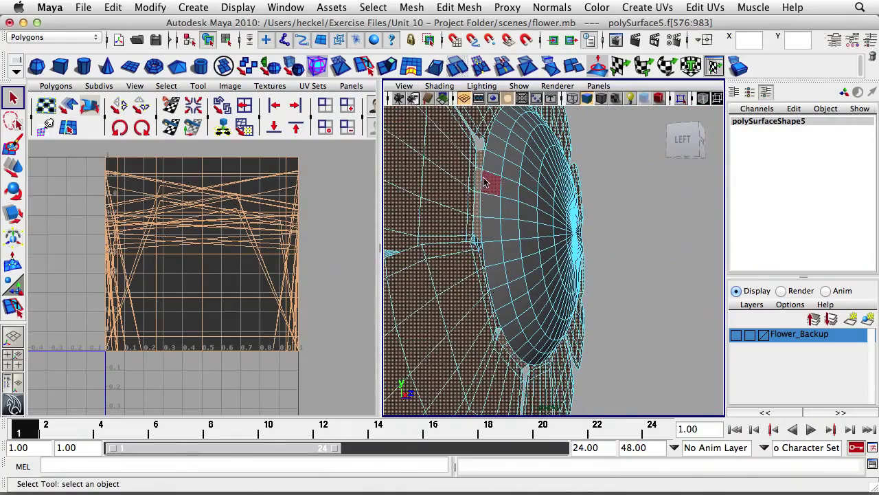
pyautogui.keyDown('alt'); pyautogui.moveTo(530, 180); pyautogui.dragTo(548, 173); pyautogui.keyUp('alt')
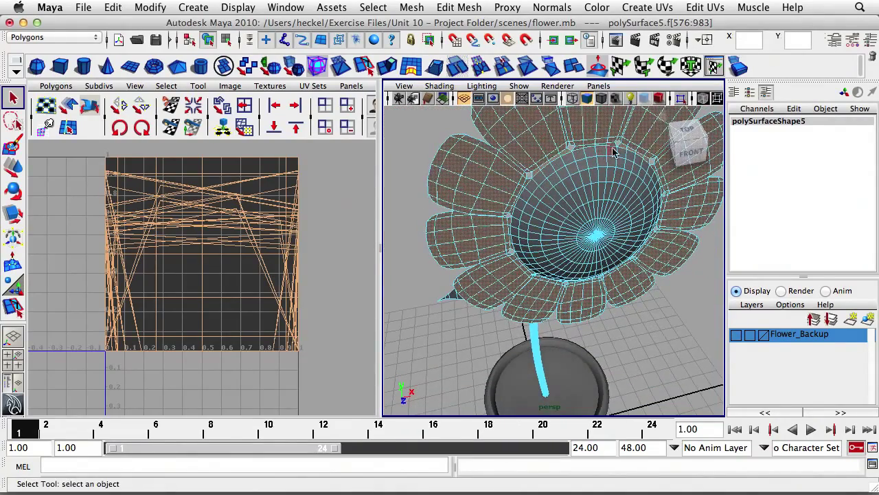
pyautogui.keyDown('alt'); pyautogui.moveTo(624, 210); pyautogui.dragTo(596, 171); pyautogui.keyUp('alt')
pyautogui.keyDown('alt'); pyautogui.moveTo(593, 236); pyautogui.dragTo(585, 199); pyautogui.keyUp('alt')
pyautogui.keyDown('alt'); pyautogui.moveTo(595, 232); pyautogui.dragTo(569, 186, button='middle'); pyautogui.keyUp('alt')
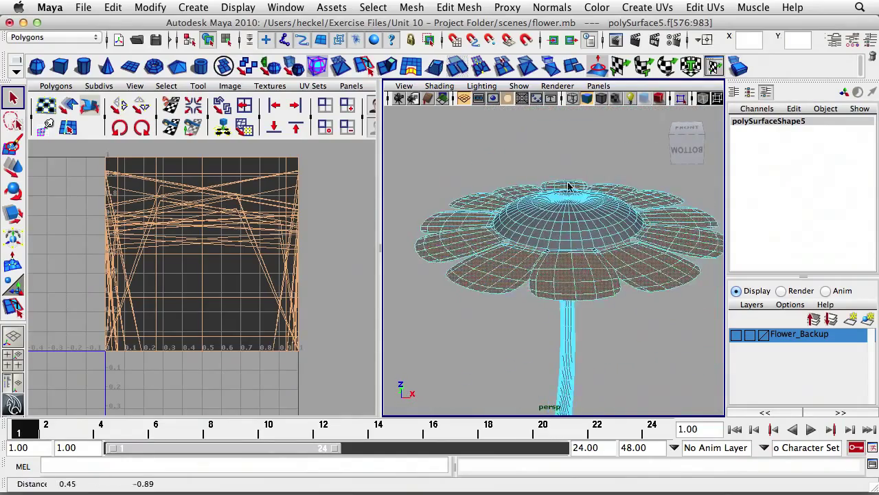
pyautogui.keyDown('alt'); pyautogui.moveTo(568, 186); pyautogui.dragTo(628, 212, button='right'); pyautogui.keyUp('alt')
pyautogui.keyDown('alt'); pyautogui.moveTo(562, 214); pyautogui.dragTo(607, 250); pyautogui.keyUp('alt')
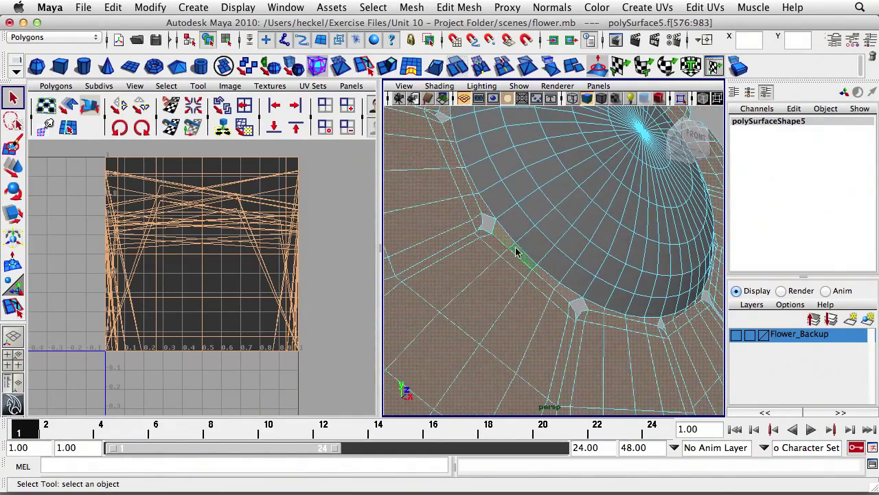
pyautogui.keyDown('alt'); pyautogui.moveTo(637, 249); pyautogui.dragTo(556, 202, button='right'); pyautogui.keyUp('alt')
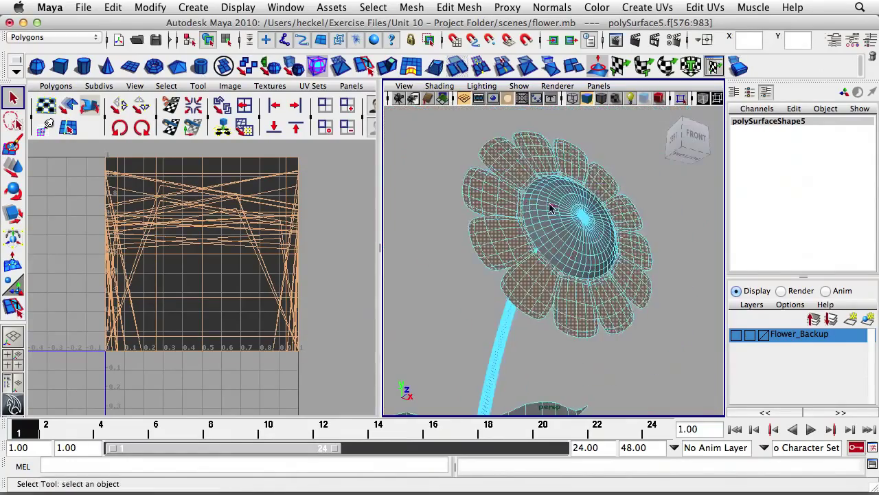
pyautogui.keyDown('alt'); pyautogui.moveTo(555, 202); pyautogui.dragTo(437, 211); pyautogui.keyUp('alt')
pyautogui.keyDown('alt'); pyautogui.moveTo(437, 211); pyautogui.dragTo(514, 191, button='right'); pyautogui.keyUp('alt')
pyautogui.keyDown('alt'); pyautogui.moveTo(514, 191); pyautogui.dragTo(518, 194); pyautogui.keyUp('alt')
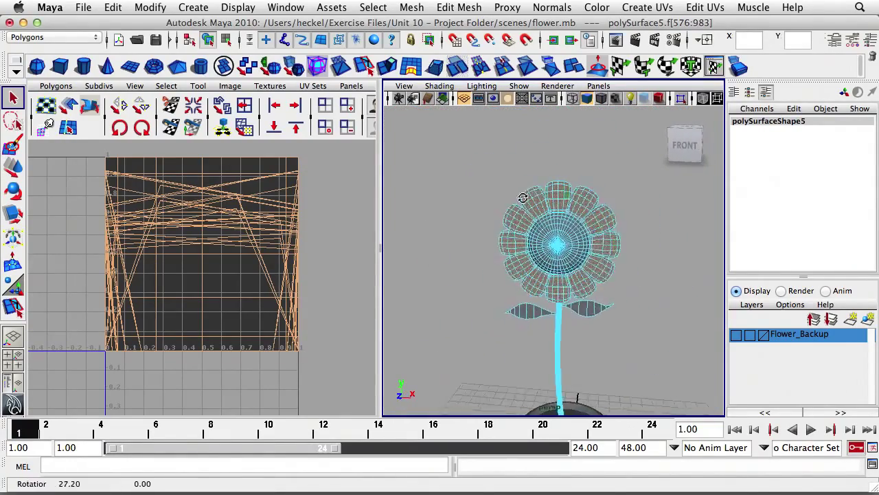
pyautogui.keyDown('alt'); pyautogui.moveTo(518, 195); pyautogui.dragTo(599, 151, button='right'); pyautogui.keyUp('alt')
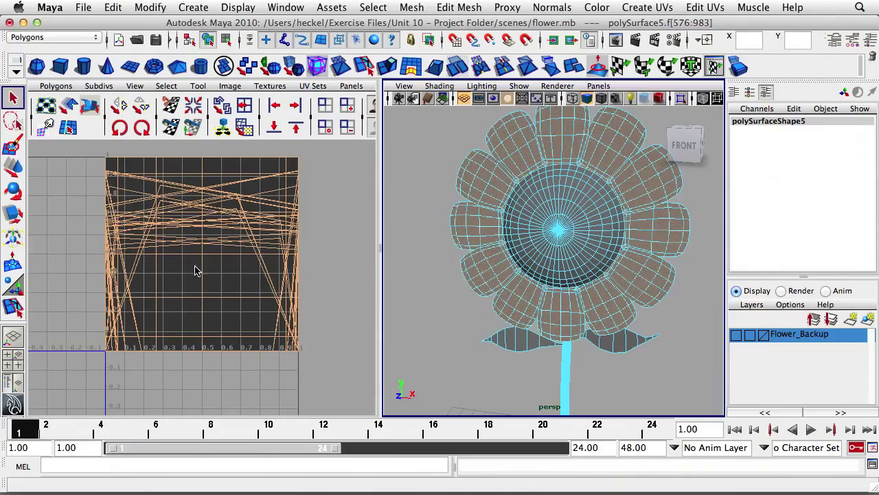
# Apply a planar mapping to the selected petal faces, fitting the projection to Best plane and keeping the image width/height ratio.
pyautogui.keyDown('alt'); pyautogui.moveTo(575, 195); pyautogui.dragTo(636, 222); pyautogui.keyUp('alt')
pyautogui.keyDown('alt'); pyautogui.moveTo(474, 207); pyautogui.dragTo(440, 190); pyautogui.keyUp('alt')
pyautogui.click(645, 9)
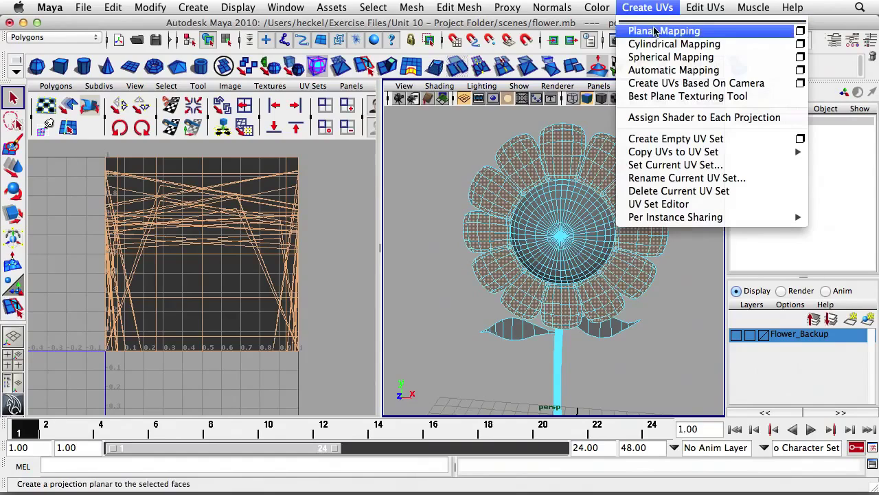
pyautogui.click(799, 33)
pyautogui.click(533, 73)
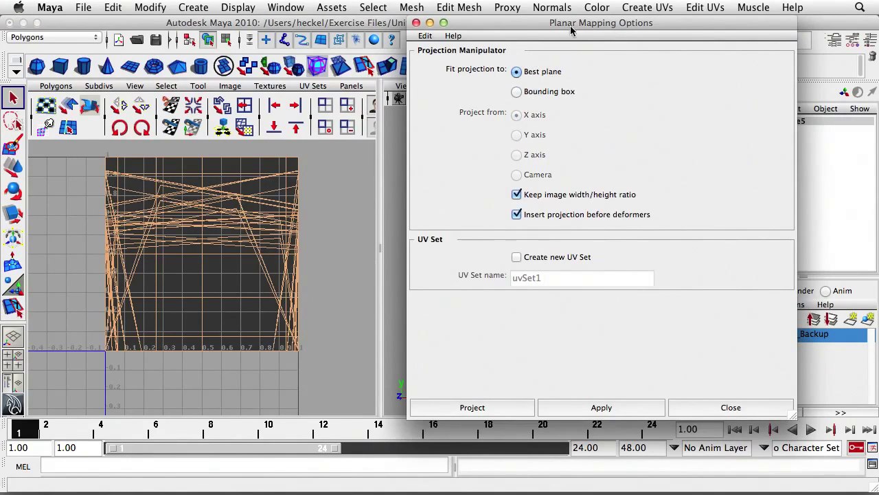
pyautogui.moveTo(573, 28); pyautogui.dragTo(243, 29)
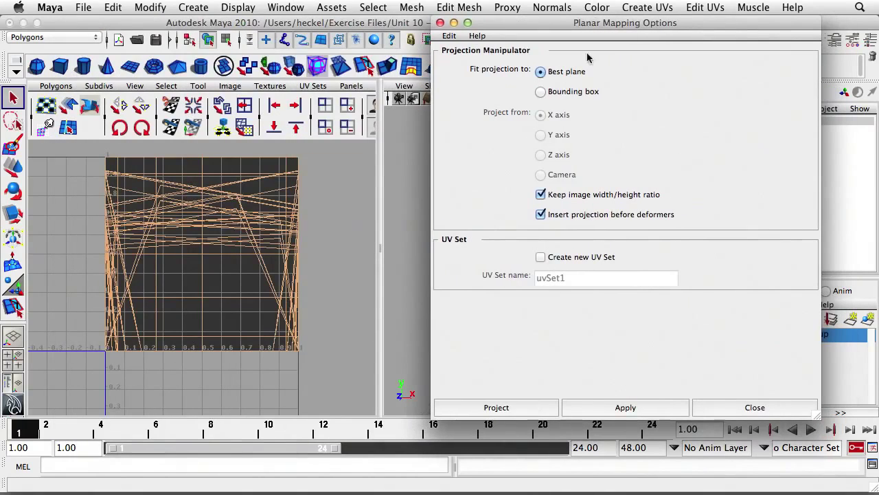
pyautogui.click(617, 407)
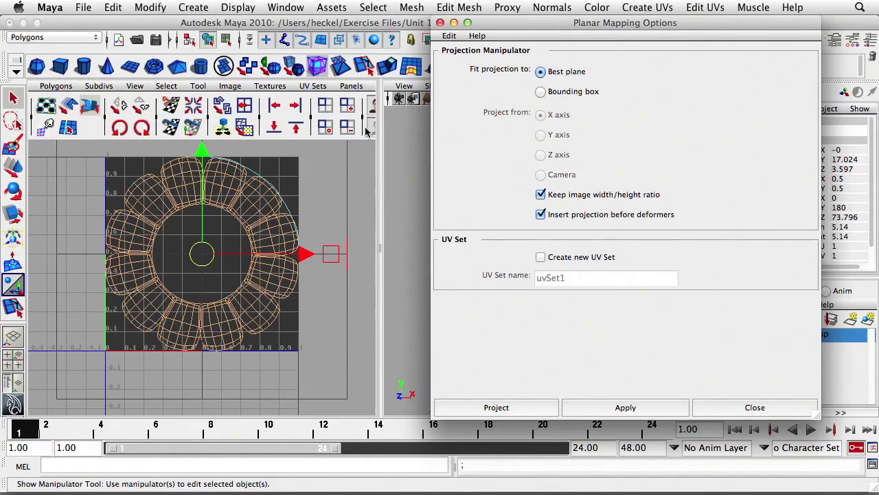
pyautogui.moveTo(526, 23); pyautogui.dragTo(532, 43)
pyautogui.click(740, 428)
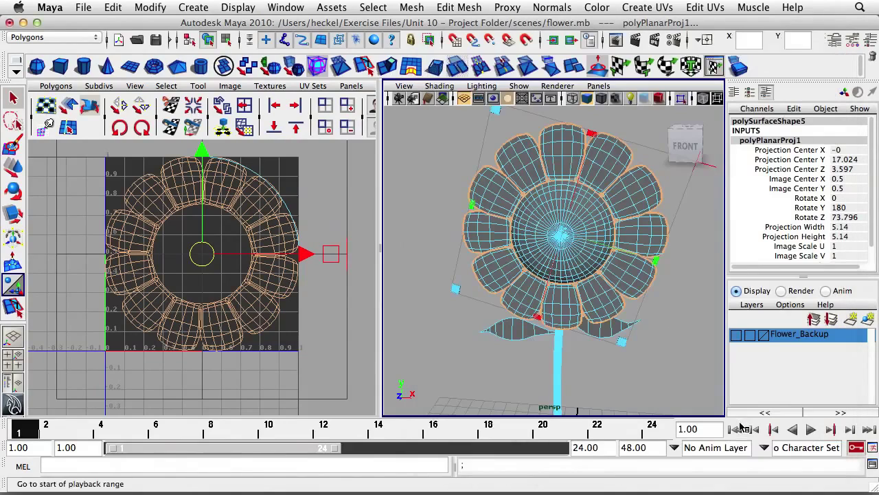
# Move the petal UV shell up and left, clear of the 0–1 texture square, to about image center -0.511, 1.554.
pyautogui.keyDown('alt'); pyautogui.moveTo(621, 255); pyautogui.dragTo(601, 259); pyautogui.keyUp('alt')
pyautogui.moveTo(249, 238)
pyautogui.keyDown('alt'); pyautogui.mouseDown(button='right')
pyautogui.moveTo(205, 237)
pyautogui.moveTo(233, 237)
pyautogui.mouseUp(button='right'); pyautogui.keyUp('alt')
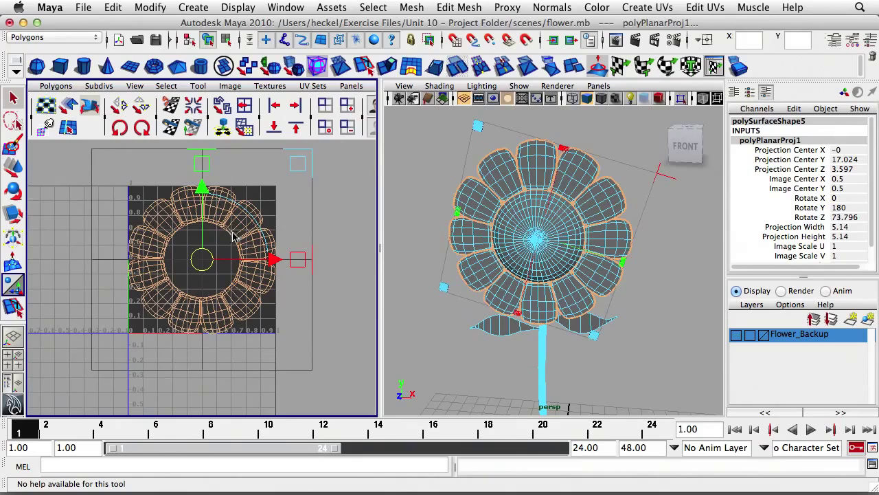
pyautogui.scroll(-1, 234, 237)
pyautogui.scroll(-2, 227, 226)
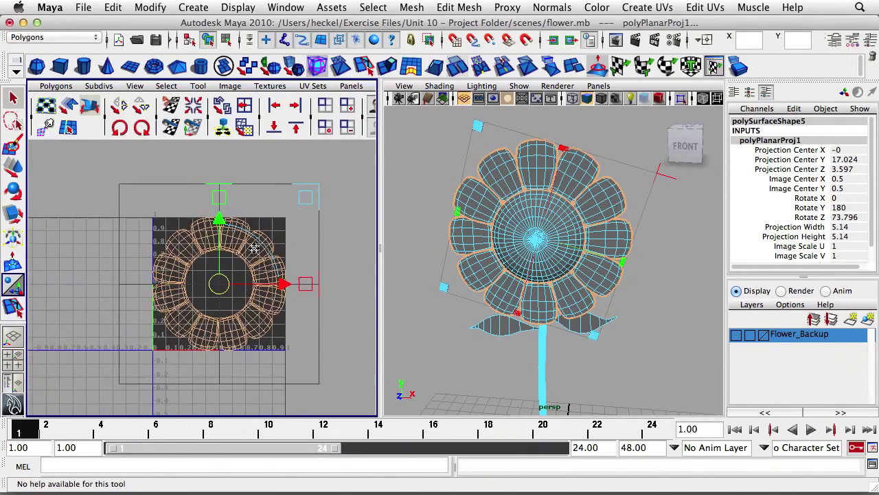
pyautogui.click(217, 230)
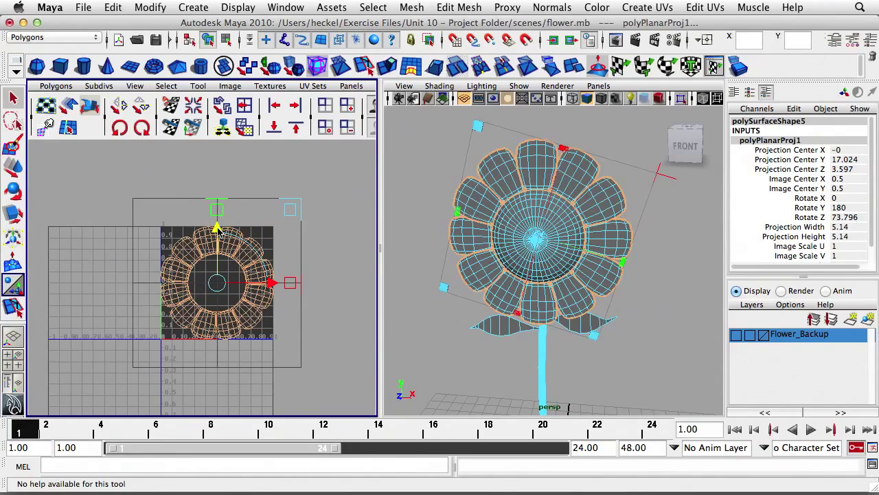
pyautogui.moveTo(217, 229); pyautogui.dragTo(219, 145)
pyautogui.keyDown('alt'); pyautogui.moveTo(237, 195); pyautogui.dragTo(180, 193, button='right'); pyautogui.keyUp('alt')
pyautogui.keyDown('alt'); pyautogui.moveTo(180, 193); pyautogui.dragTo(208, 248, button='middle'); pyautogui.keyUp('alt')
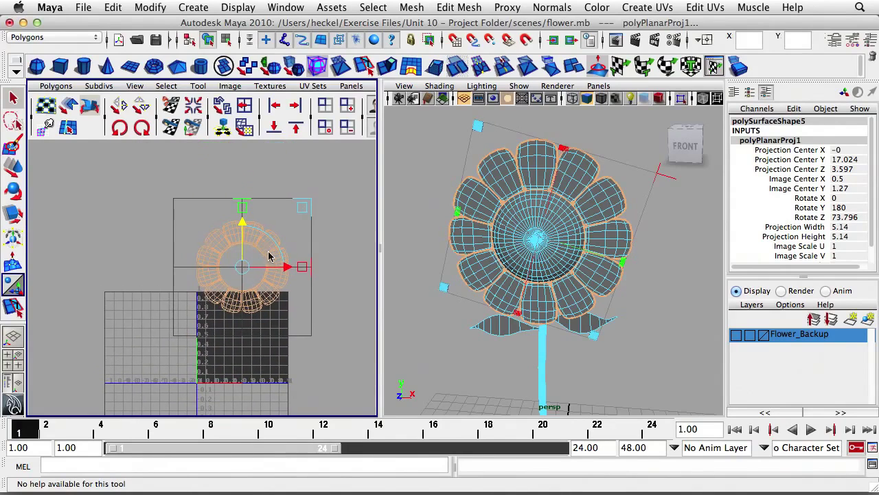
pyautogui.moveTo(284, 267); pyautogui.dragTo(180, 258)
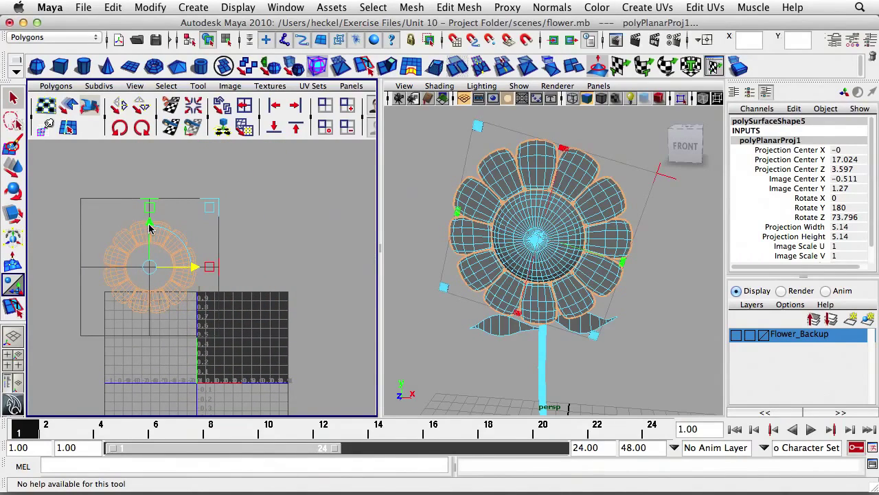
pyautogui.moveTo(151, 229); pyautogui.dragTo(167, 219)
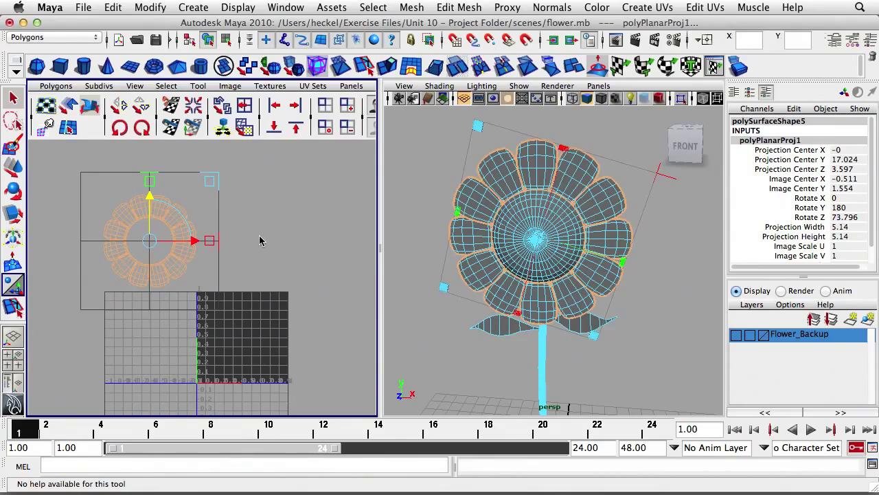
# Clear the petal projection selection and select a full ring of faces around the front centre disc.
pyautogui.keyDown('alt'); pyautogui.moveTo(487, 236); pyautogui.dragTo(414, 240); pyautogui.keyUp('alt')
pyautogui.keyDown('alt'); pyautogui.moveTo(413, 239); pyautogui.dragTo(441, 248, button='right'); pyautogui.keyUp('alt')
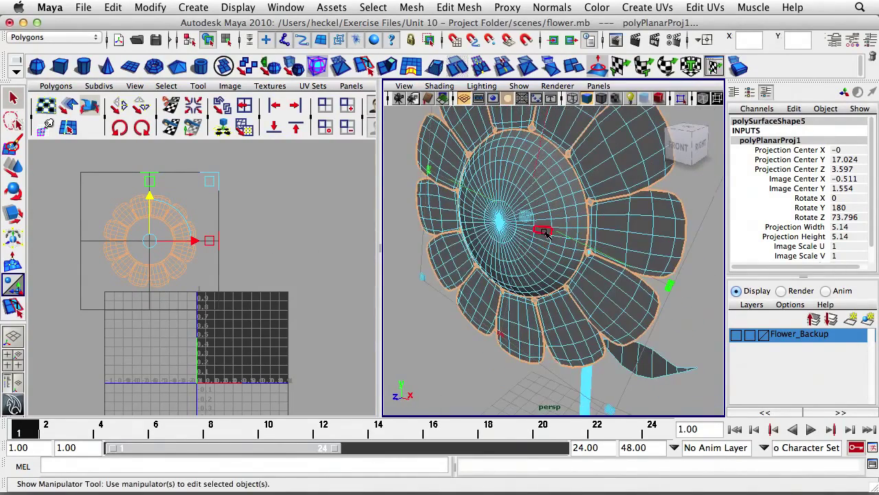
pyautogui.click(410, 232)
pyautogui.keyDown('alt'); pyautogui.moveTo(498, 183); pyautogui.dragTo(520, 188, button='right'); pyautogui.keyUp('alt')
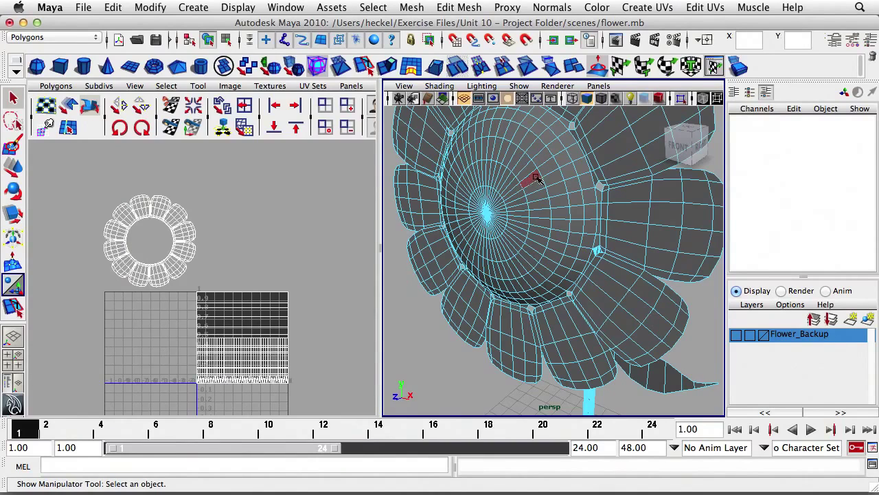
pyautogui.click(531, 180)
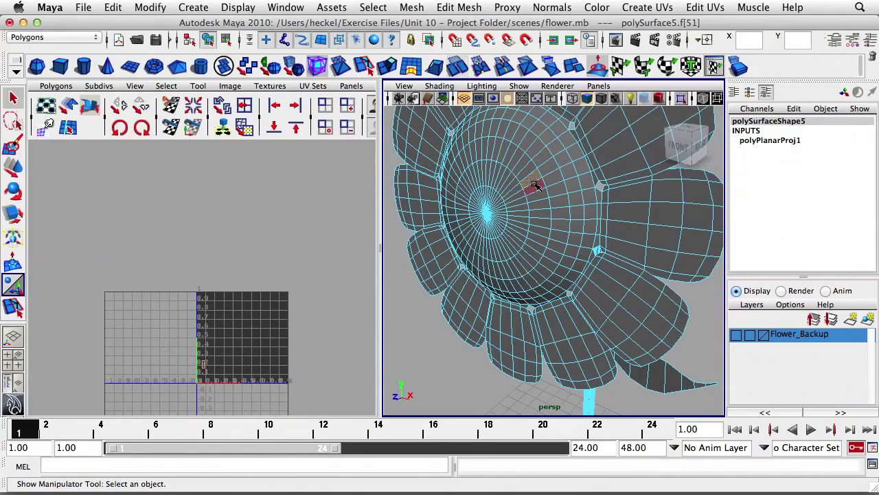
pyautogui.keyDown('shift'); pyautogui.doubleClick(536, 189); pyautogui.keyUp('shift')
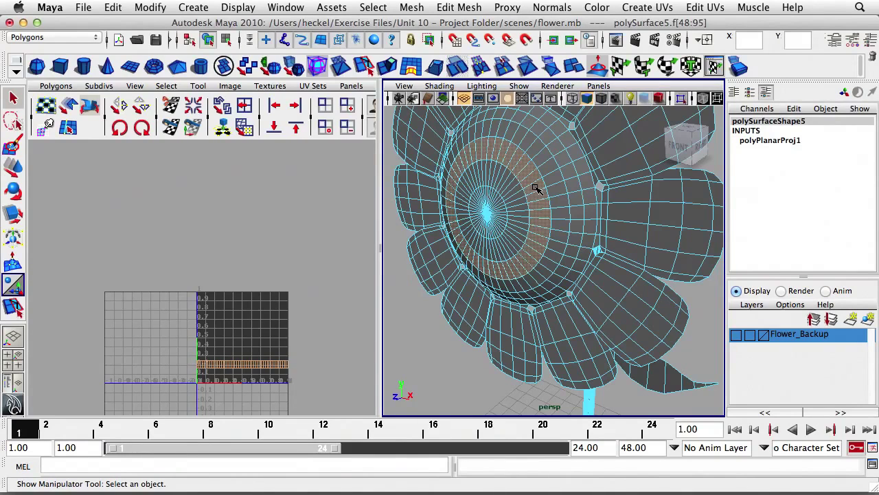
# Grow the ring selection three times so that it covers the whole front centre disc out to the petals.
pyautogui.hotkey('shift', '.')
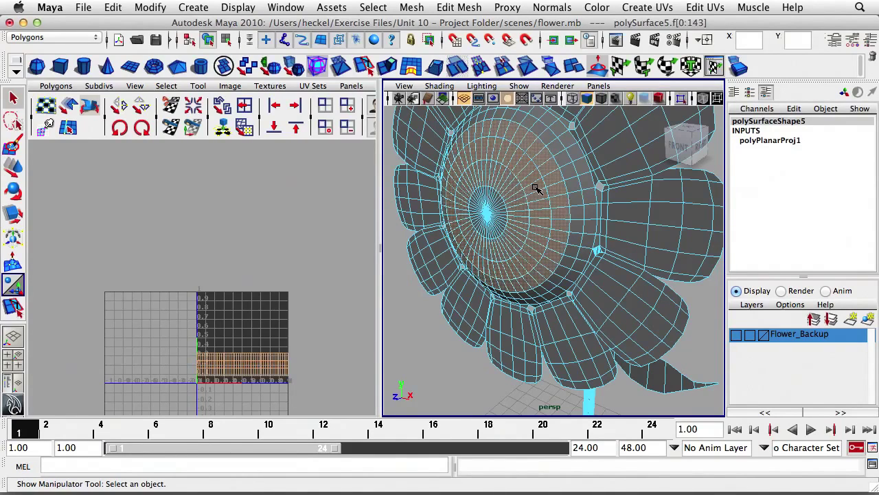
pyautogui.hotkey('shift', '.')
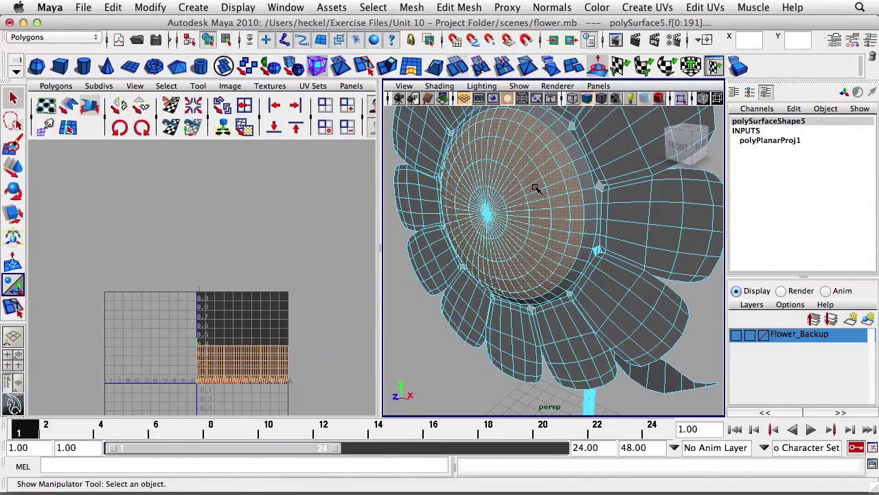
pyautogui.hotkey('shift', '.')
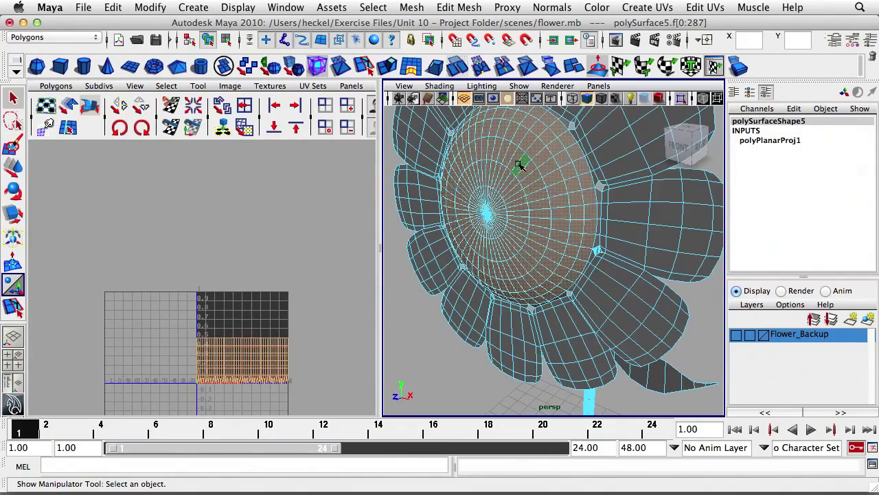
pyautogui.keyDown('alt'); pyautogui.moveTo(520, 165); pyautogui.dragTo(514, 209); pyautogui.keyUp('alt')
pyautogui.keyDown('alt'); pyautogui.moveTo(475, 208); pyautogui.dragTo(549, 203, button='right'); pyautogui.keyUp('alt')
pyautogui.keyDown('alt'); pyautogui.moveTo(552, 202); pyautogui.dragTo(610, 188); pyautogui.keyUp('alt')
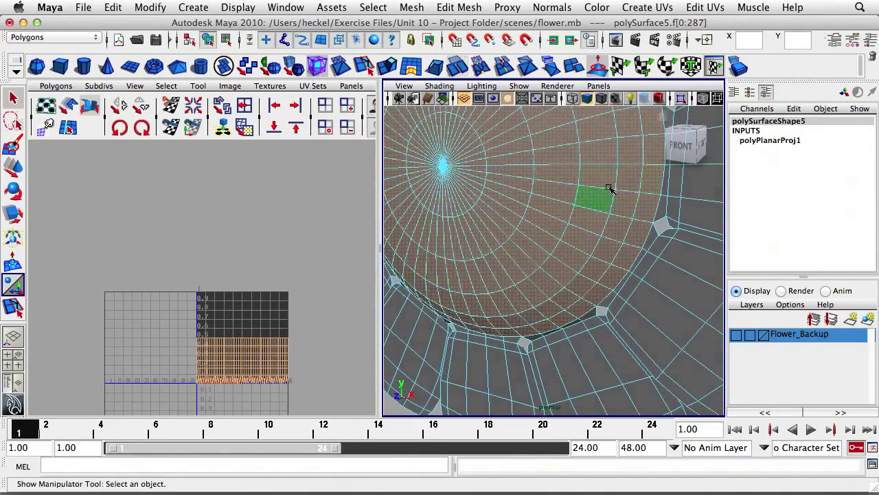
# Planar map the selected disc faces and move their UV shell below the 0–1 square, to about image center 0.517, -0.59.
pyautogui.keyDown('alt'); pyautogui.moveTo(610, 190); pyautogui.dragTo(564, 196, button='right'); pyautogui.keyUp('alt')
pyautogui.keyDown('alt'); pyautogui.moveTo(563, 196); pyautogui.dragTo(669, 190); pyautogui.keyUp('alt')
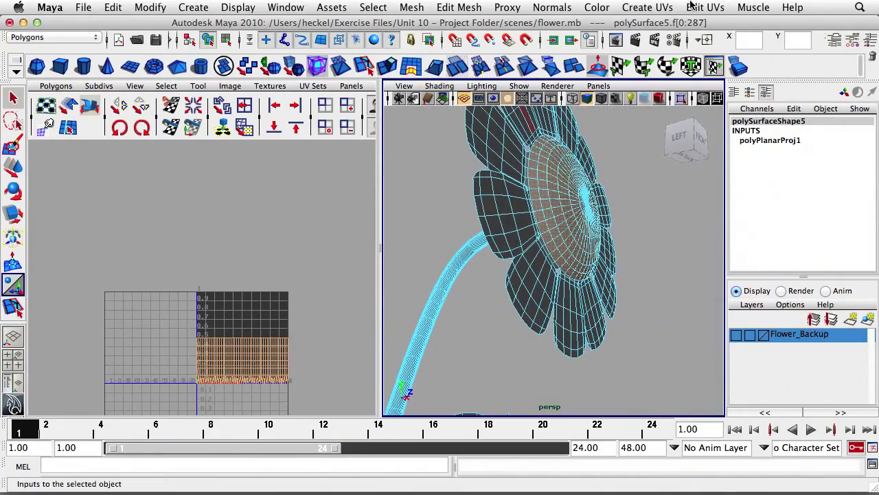
pyautogui.click(648, 7)
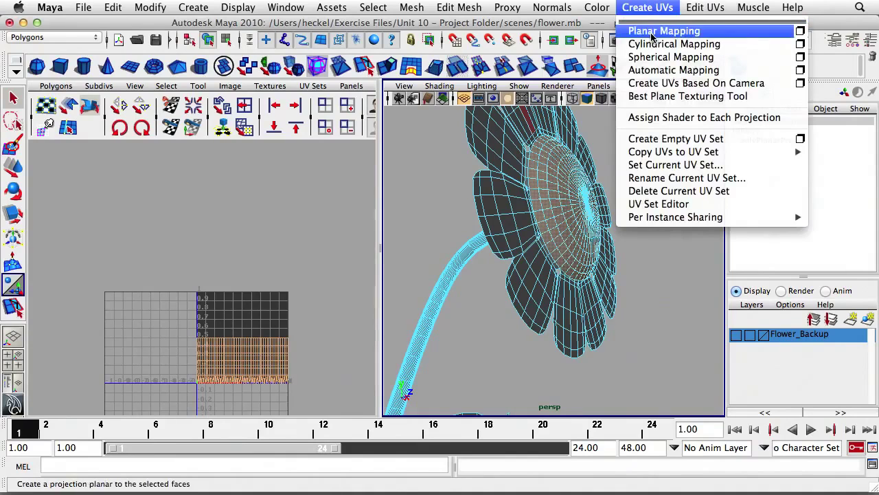
pyautogui.click(652, 37)
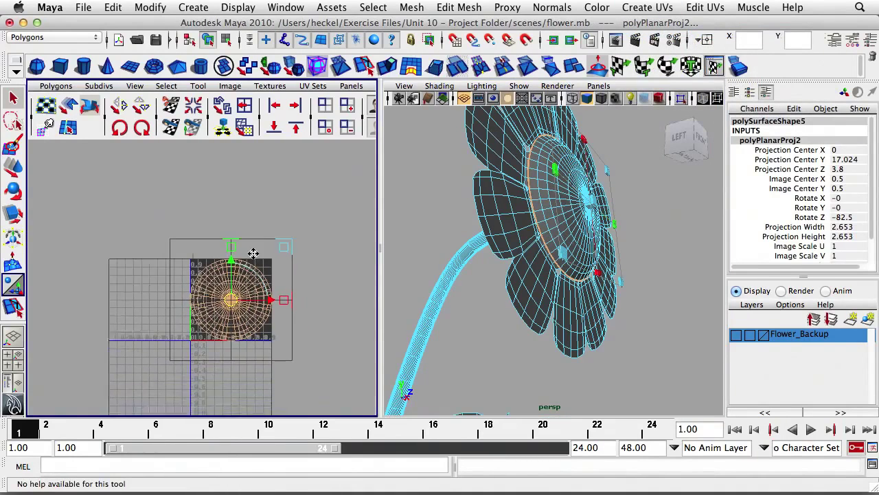
pyautogui.keyDown('alt'); pyautogui.moveTo(254, 254); pyautogui.dragTo(247, 208, button='middle'); pyautogui.keyUp('alt')
pyautogui.moveTo(231, 257); pyautogui.dragTo(226, 344)
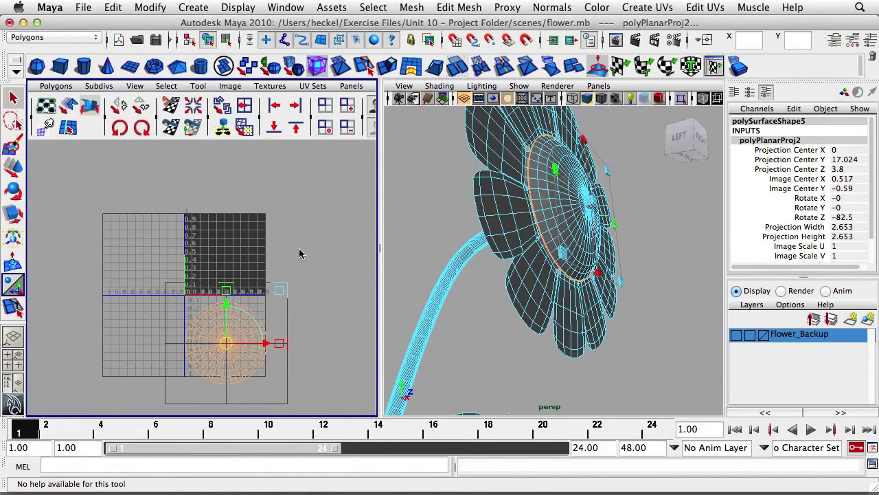
# Clear the front disc projection selection and select a full ring of faces around the back of the flower head.
pyautogui.keyDown('alt'); pyautogui.moveTo(509, 246); pyautogui.dragTo(582, 239); pyautogui.keyUp('alt')
pyautogui.keyDown('alt'); pyautogui.moveTo(536, 225); pyautogui.dragTo(572, 224, button='right'); pyautogui.keyUp('alt')
pyautogui.keyDown('alt'); pyautogui.moveTo(571, 223); pyautogui.dragTo(556, 225, button='middle'); pyautogui.keyUp('alt')
pyautogui.keyDown('alt'); pyautogui.moveTo(563, 226); pyautogui.dragTo(552, 229, button='right'); pyautogui.keyUp('alt')
pyautogui.moveTo(552, 229)
pyautogui.keyDown('alt'); pyautogui.mouseDown()
pyautogui.moveTo(583, 219)
pyautogui.moveTo(568, 229)
pyautogui.mouseUp(); pyautogui.keyUp('alt')
pyautogui.keyDown('alt'); pyautogui.moveTo(568, 229); pyautogui.dragTo(544, 231, button='middle'); pyautogui.keyUp('alt')
pyautogui.keyDown('alt'); pyautogui.moveTo(548, 230); pyautogui.dragTo(552, 224); pyautogui.keyUp('alt')
pyautogui.click(668, 273)
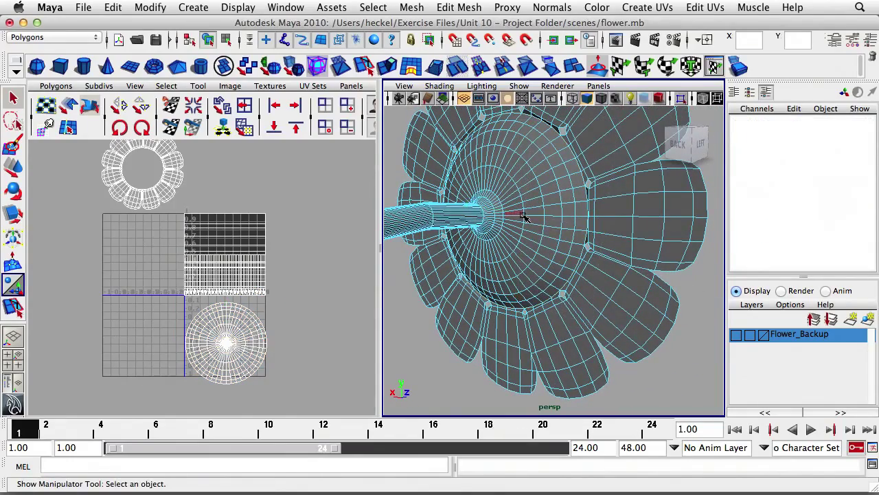
pyautogui.keyDown('alt'); pyautogui.moveTo(545, 220); pyautogui.dragTo(547, 198, button='middle'); pyautogui.keyUp('alt')
pyautogui.keyDown('alt'); pyautogui.moveTo(544, 200); pyautogui.dragTo(535, 211); pyautogui.keyUp('alt')
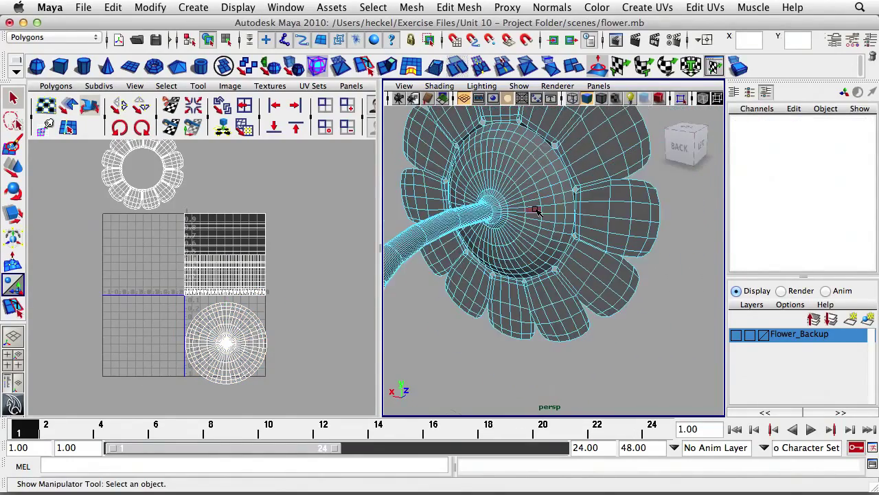
pyautogui.click(535, 210)
pyautogui.keyDown('alt'); pyautogui.moveTo(504, 211); pyautogui.dragTo(591, 211, button='right'); pyautogui.keyUp('alt')
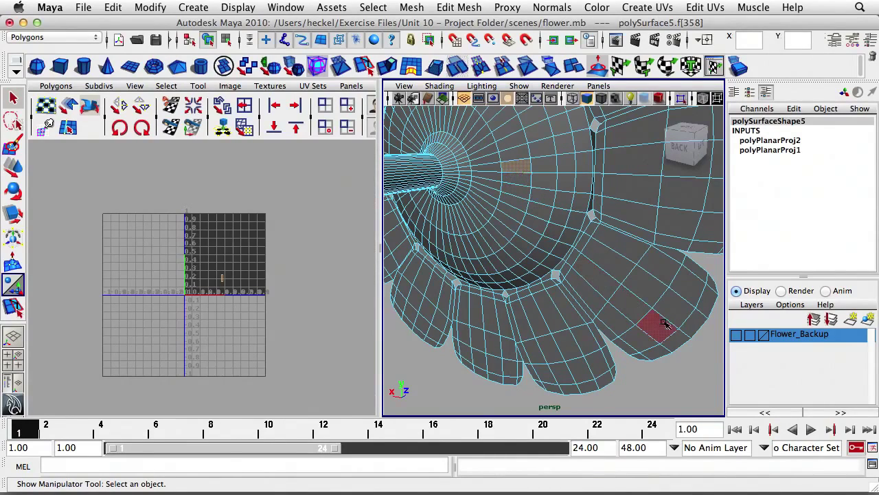
pyautogui.doubleClick(512, 180)
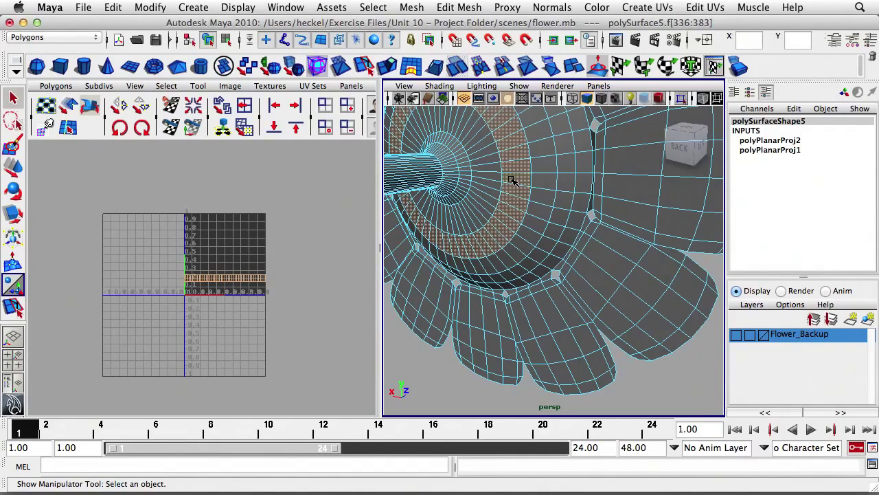
# Grow the ring selection three times so that it covers the back of the flower head from the stem out to the petals.
pyautogui.hotkey('shift', '.')
pyautogui.hotkey('shift', '.')
pyautogui.hotkey('shift', '.')
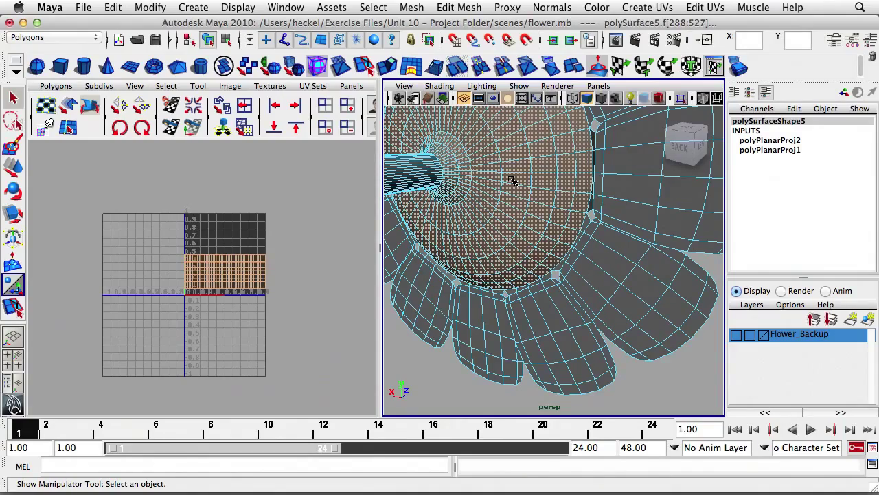
pyautogui.keyDown('alt'); pyautogui.moveTo(512, 180); pyautogui.dragTo(563, 190); pyautogui.keyUp('alt')
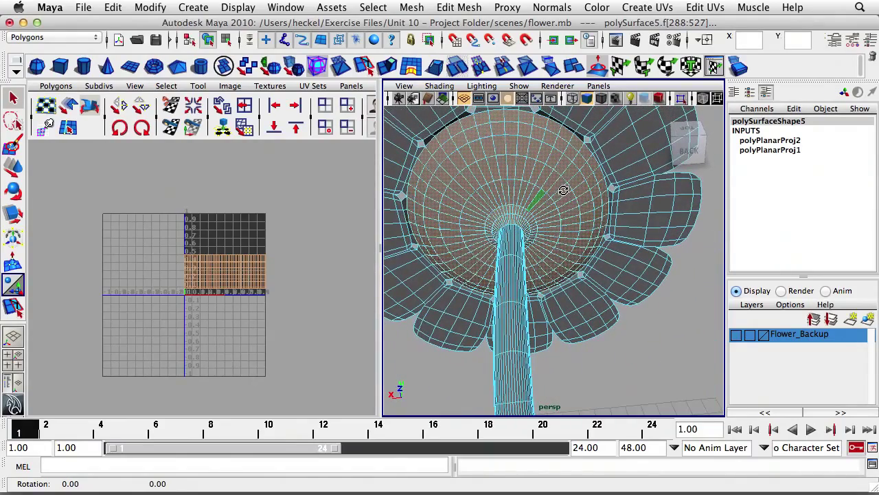
# Planar map the selected faces on the back of the flower head.
pyautogui.click(658, 8)
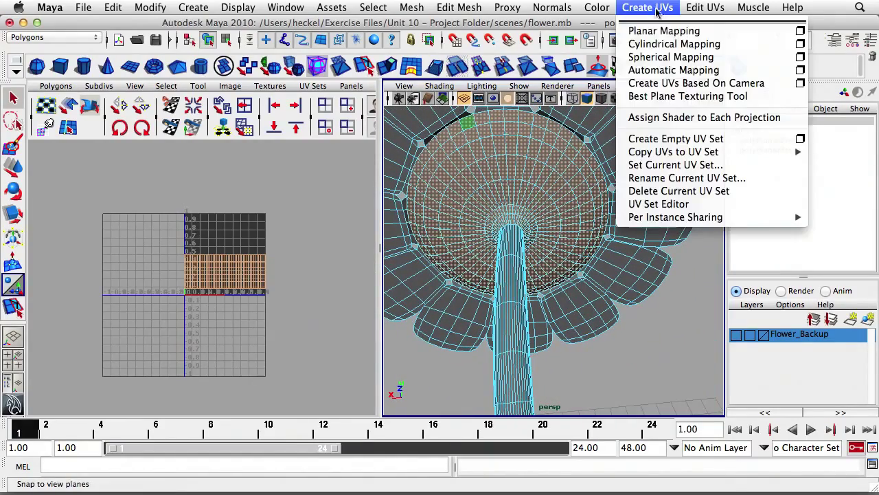
pyautogui.click(663, 28)
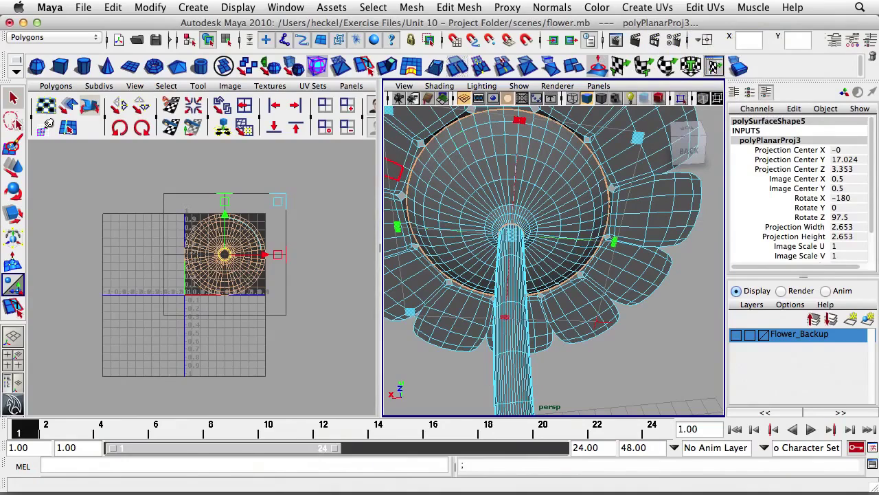
pyautogui.press('w')
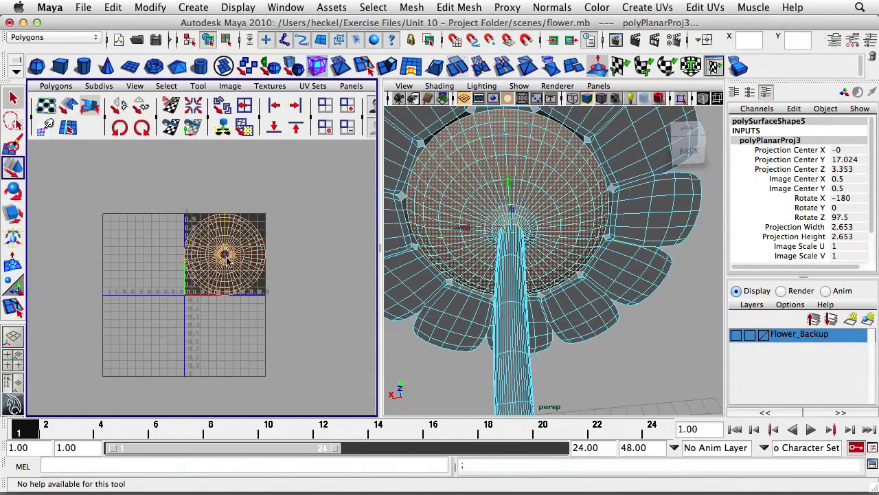
pyautogui.press('z')
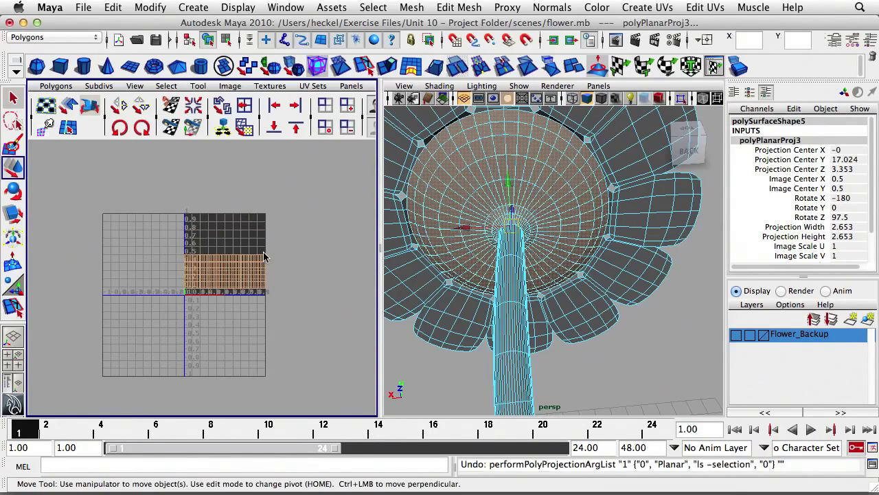
pyautogui.hotkey('shift', 'z')
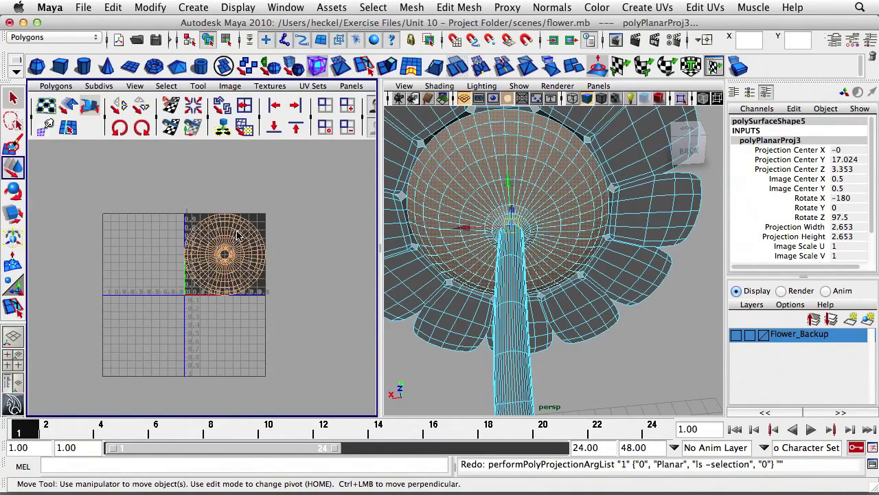
# Switch to UV selection and select a patch of UVs at the upper outer part of the back disc's UV shell.
pyautogui.moveTo(238, 235); pyautogui.dragTo(279, 233, button='right')
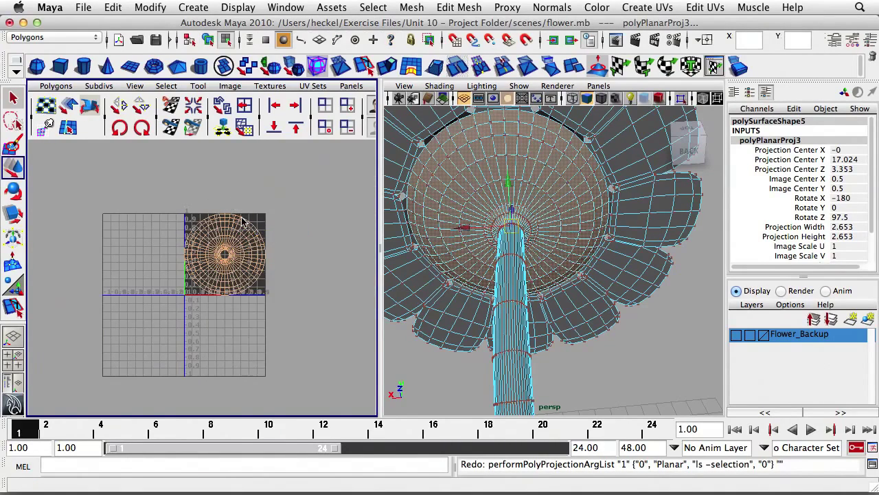
pyautogui.moveTo(242, 221); pyautogui.dragTo(260, 242)
pyautogui.press('w')
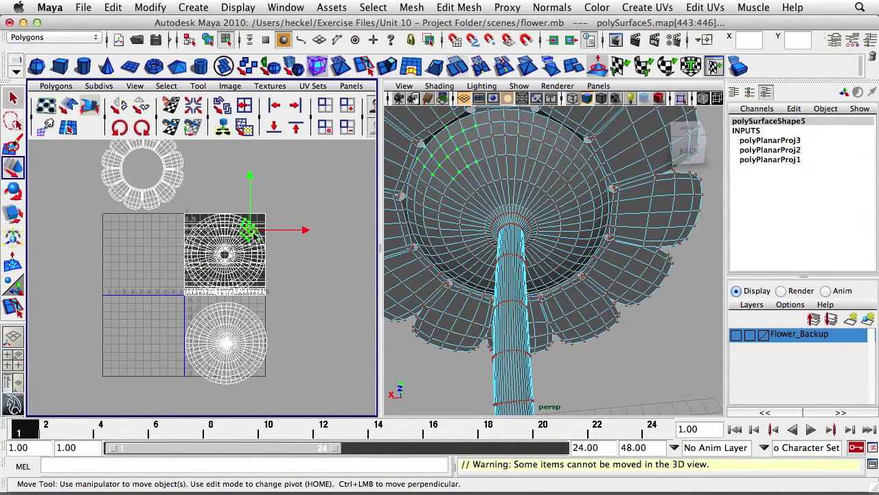
pyautogui.keyDown('alt'); pyautogui.moveTo(229, 234); pyautogui.dragTo(332, 235, button='right'); pyautogui.keyUp('alt')
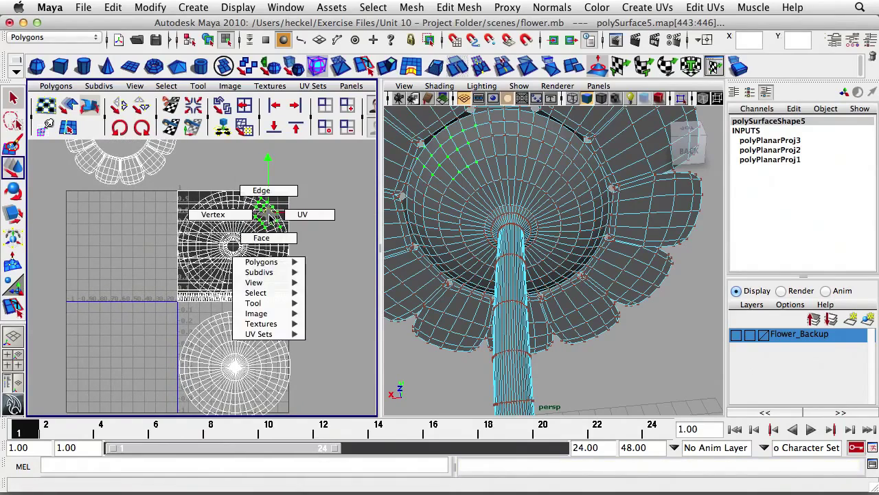
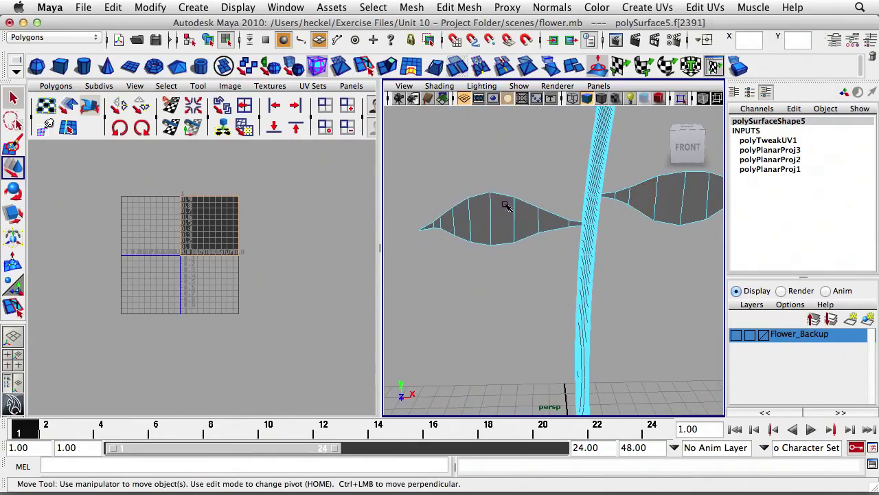
# Undo the recent selection changes back to the point where the faces of both leaves were selected.
pyautogui.keyDown('shift'); pyautogui.moveTo(396, 217); pyautogui.dragTo(423, 247); pyautogui.keyUp('shift')
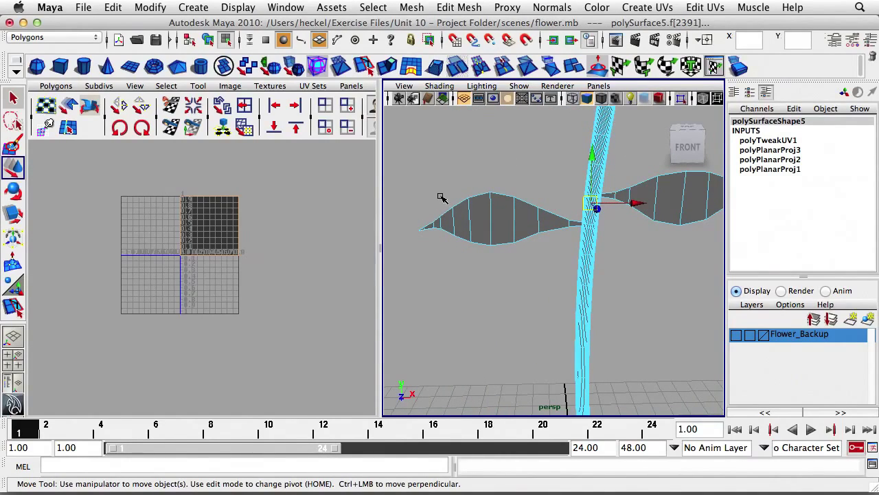
pyautogui.press('z')
pyautogui.press('z')
pyautogui.press('z')
pyautogui.press('z')
pyautogui.press('z')
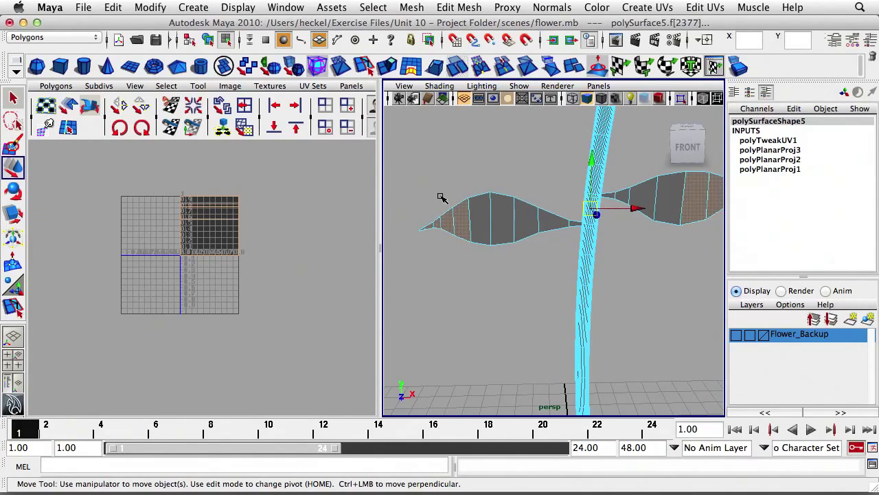
pyautogui.press('z')
pyautogui.press('z')
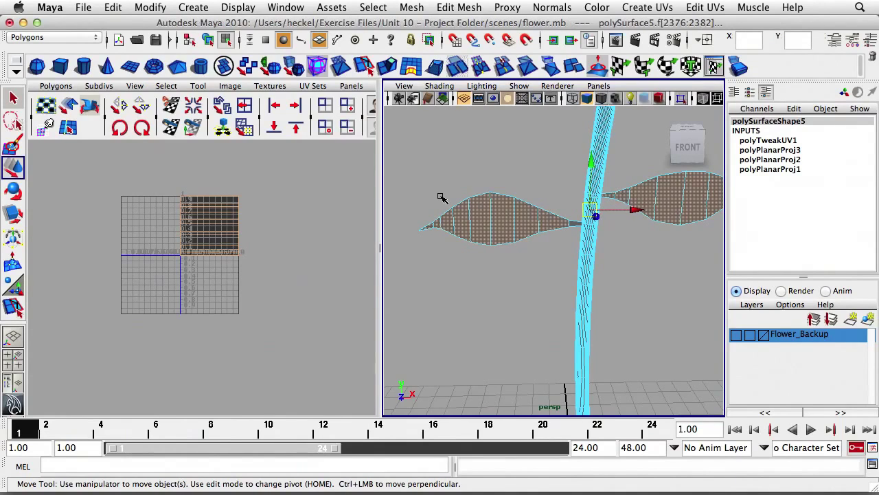
# Add the small missed faces near the stem so that both leaves are selected completely.
pyautogui.keyDown('alt'); pyautogui.moveTo(410, 208); pyautogui.dragTo(529, 185, button='right'); pyautogui.keyUp('alt')
pyautogui.keyDown('shift'); pyautogui.click(530, 180); pyautogui.keyUp('shift')
pyautogui.keyDown('alt'); pyautogui.moveTo(580, 228); pyautogui.dragTo(527, 216, button='right'); pyautogui.keyUp('alt')
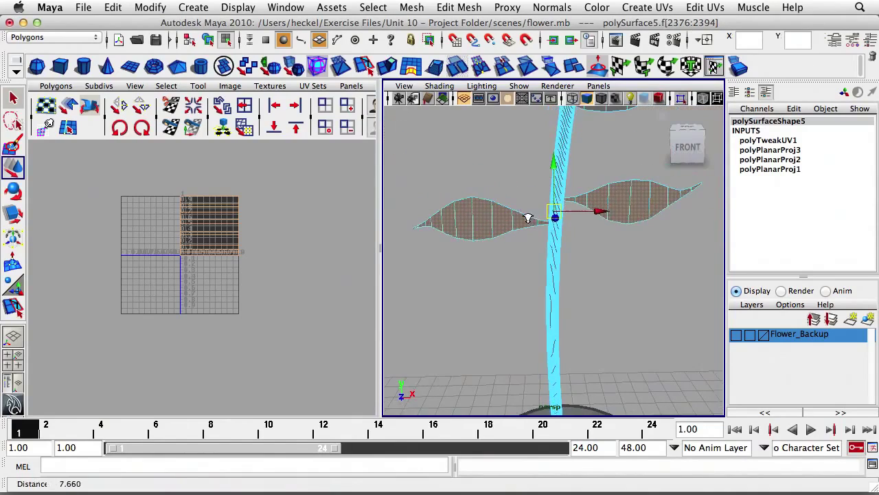
pyautogui.keyDown('alt'); pyautogui.moveTo(594, 231); pyautogui.dragTo(560, 205); pyautogui.keyUp('alt')
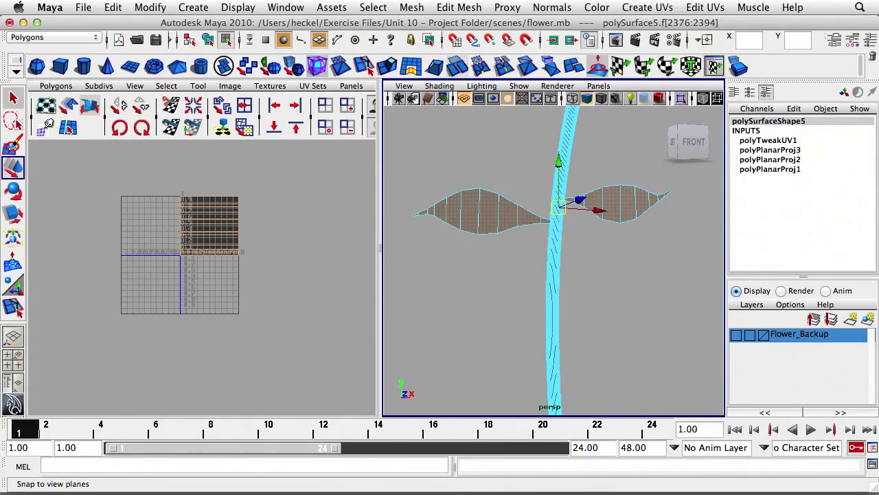
# Try planar mapping both leaves together, check the projection's orientation around the stem, and undo it.
pyautogui.click(647, 8)
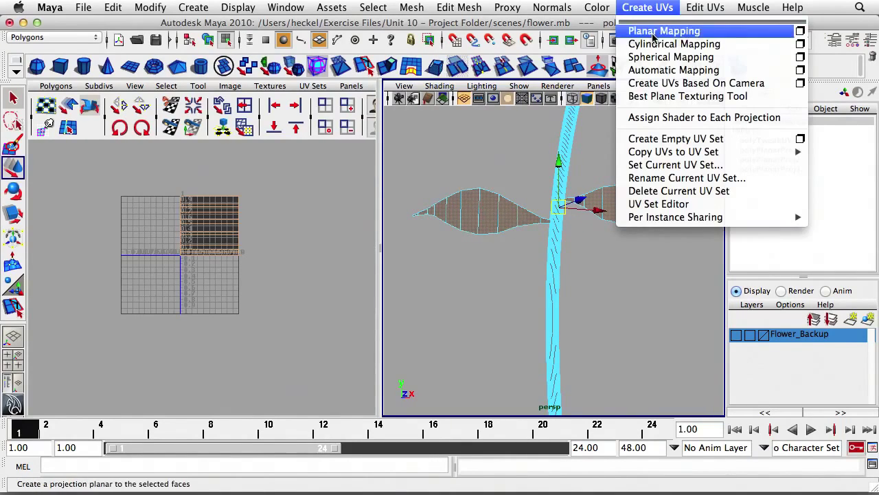
pyautogui.click(653, 36)
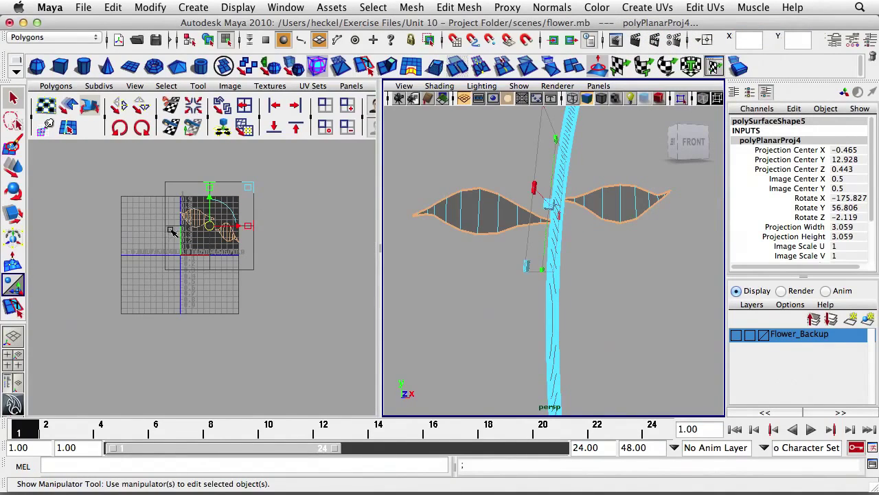
pyautogui.keyDown('alt'); pyautogui.moveTo(560, 221); pyautogui.dragTo(417, 265); pyautogui.keyUp('alt')
pyautogui.keyDown('alt'); pyautogui.moveTo(143, 226); pyautogui.dragTo(170, 226, button='right'); pyautogui.keyUp('alt')
pyautogui.keyDown('alt'); pyautogui.moveTo(599, 244); pyautogui.dragTo(545, 240); pyautogui.keyUp('alt')
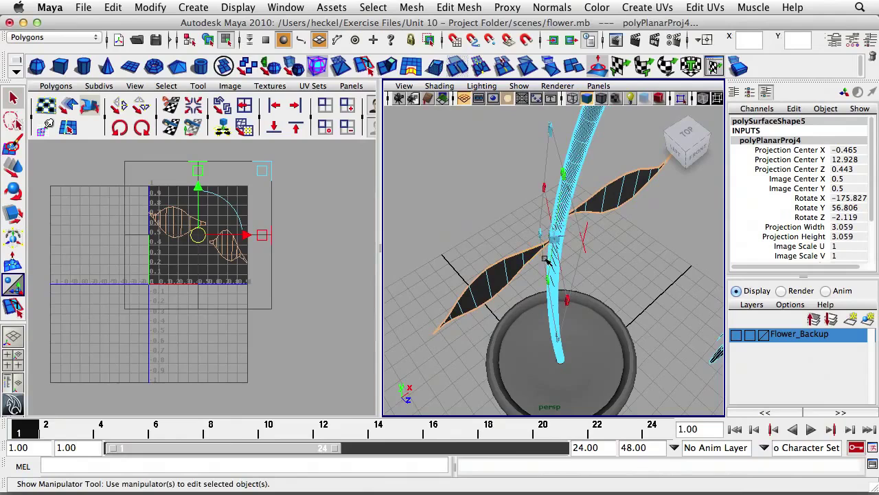
pyautogui.keyDown('alt'); pyautogui.moveTo(601, 255); pyautogui.dragTo(542, 215); pyautogui.keyUp('alt')
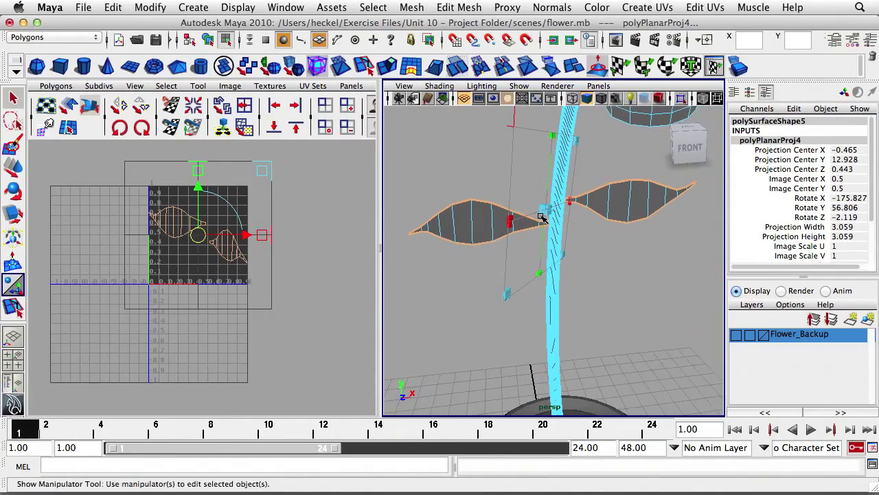
pyautogui.press('z')
pyautogui.click(614, 241)
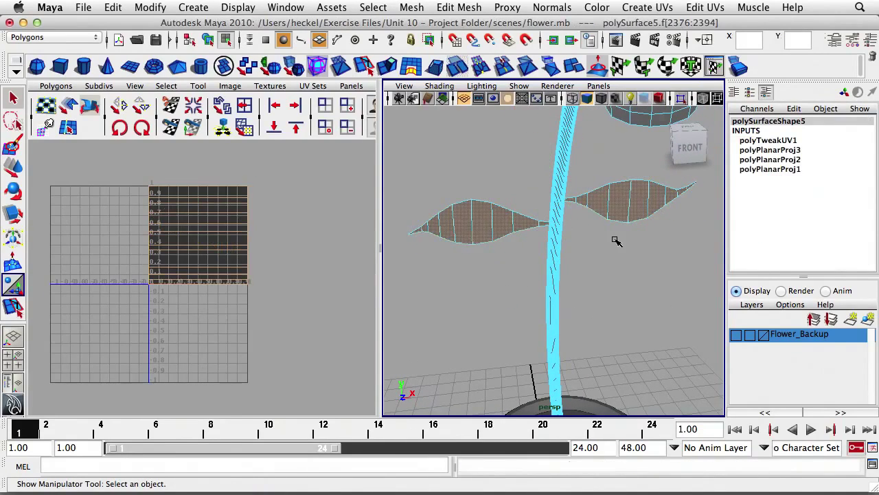
# Select only the faces of the leaf on the left side of the stem, including its small end faces.
pyautogui.moveTo(409, 250); pyautogui.dragTo(423, 254)
pyautogui.moveTo(396, 172); pyautogui.dragTo(525, 295)
pyautogui.keyDown('alt'); pyautogui.moveTo(518, 223); pyautogui.dragTo(524, 156, button='right'); pyautogui.keyUp('alt')
pyautogui.keyDown('shift'); pyautogui.click(526, 164); pyautogui.keyUp('shift')
pyautogui.keyDown('alt'); pyautogui.moveTo(603, 206); pyautogui.dragTo(503, 213, button='right'); pyautogui.keyUp('alt')
pyautogui.scroll(-4, 503, 213)
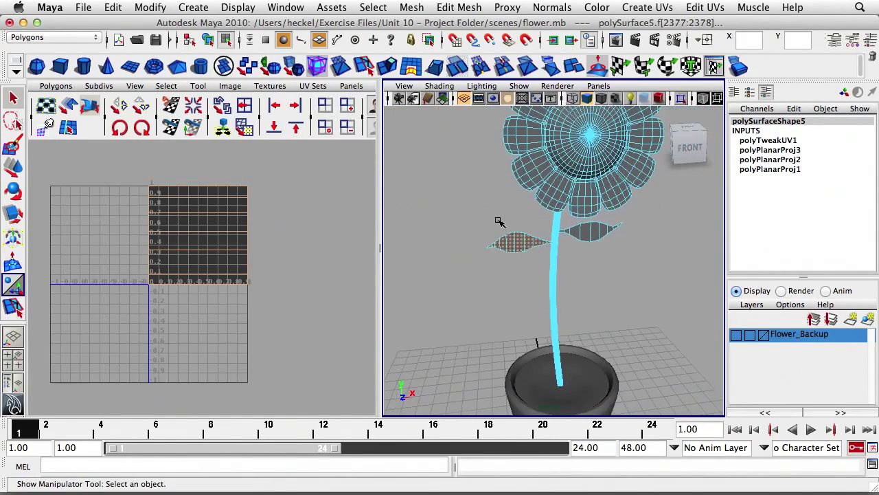
# Planar map the left leaf and move its UV shell outside the 0–1 square, to about image center -1.022, -0.24.
pyautogui.click(666, 6)
pyautogui.click(663, 29)
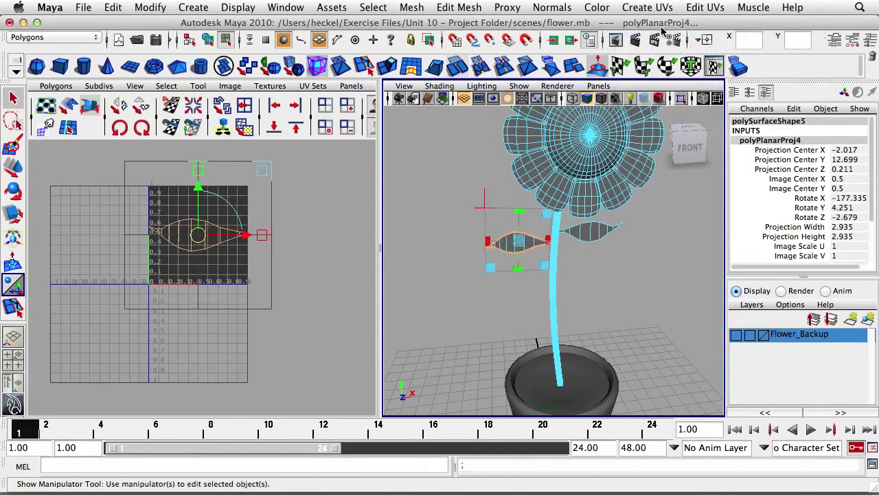
pyautogui.keyDown('alt'); pyautogui.moveTo(480, 266); pyautogui.dragTo(515, 249); pyautogui.keyUp('alt')
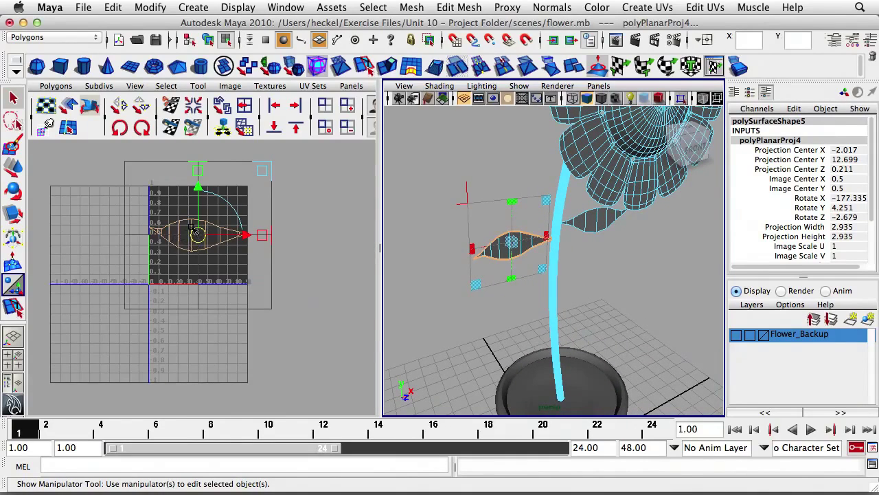
pyautogui.keyDown('alt'); pyautogui.moveTo(195, 245); pyautogui.dragTo(269, 226, button='middle'); pyautogui.keyUp('alt')
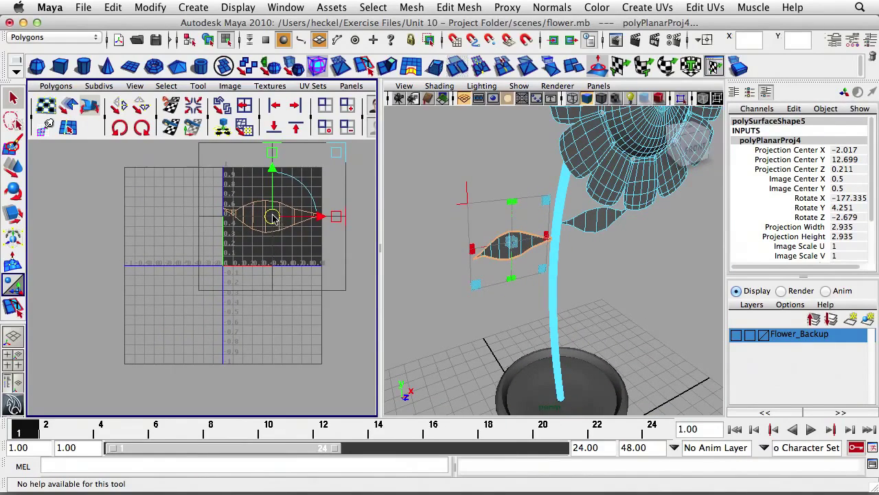
pyautogui.moveTo(274, 217); pyautogui.dragTo(122, 289)
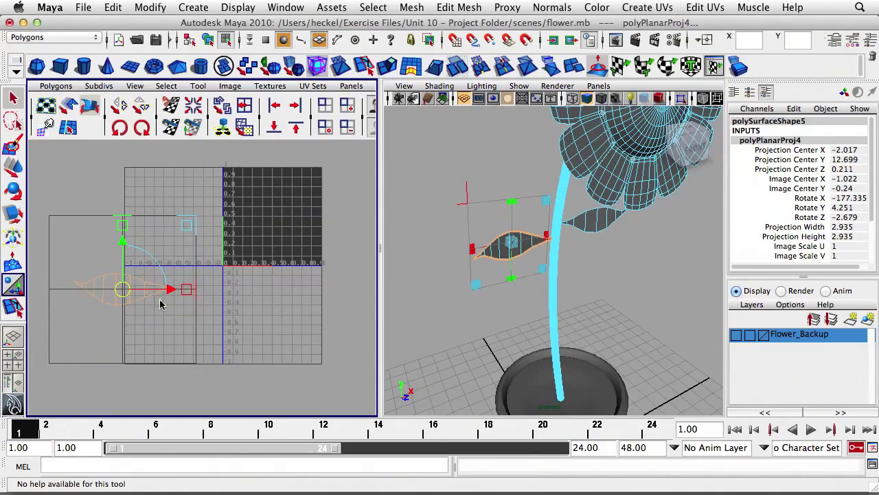
# Select all faces of the leaf on the right side of the stem.
pyautogui.keyDown('alt'); pyautogui.moveTo(621, 254); pyautogui.dragTo(550, 257); pyautogui.keyUp('alt')
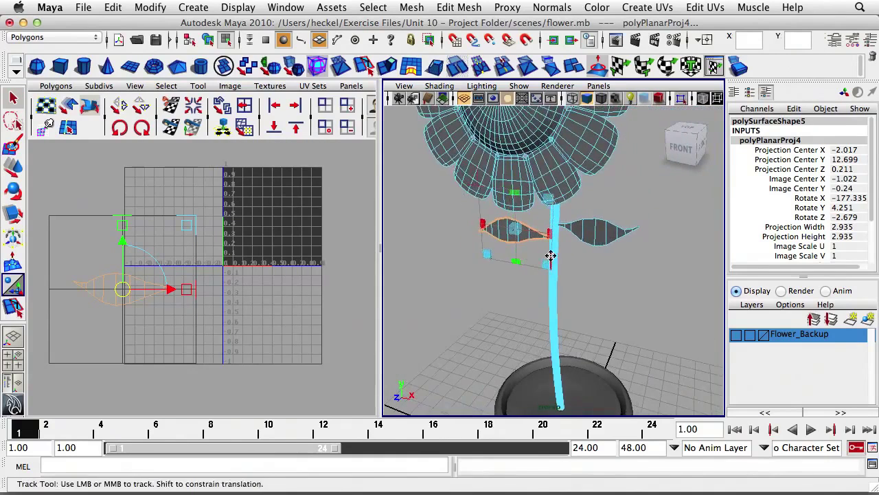
pyautogui.keyDown('alt'); pyautogui.moveTo(550, 257); pyautogui.dragTo(467, 255, button='middle'); pyautogui.keyUp('alt')
pyautogui.keyDown('alt'); pyautogui.moveTo(467, 255); pyautogui.dragTo(527, 252, button='right'); pyautogui.keyUp('alt')
pyautogui.keyDown('alt'); pyautogui.moveTo(520, 253); pyautogui.dragTo(576, 241); pyautogui.keyUp('alt')
pyautogui.moveTo(586, 147); pyautogui.dragTo(440, 248)
pyautogui.hotkey('ctrl', 'z')
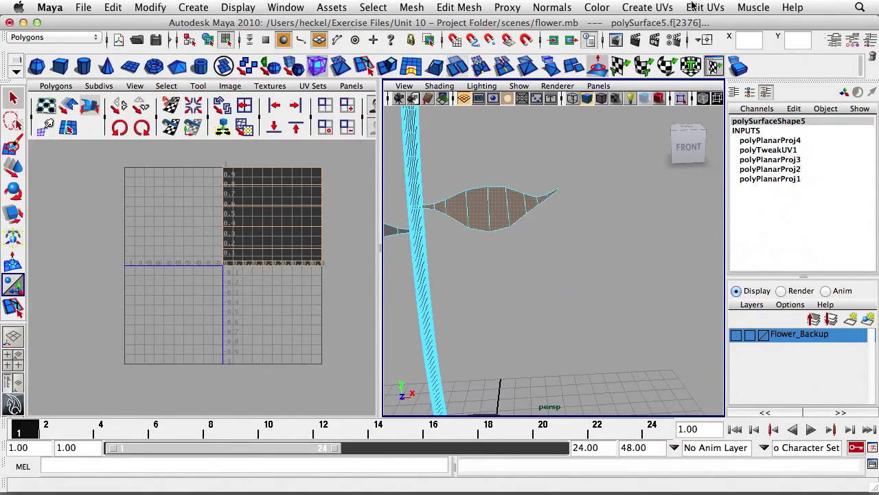
# Planar map the right leaf, move its UV shell below the left leaf's shell, and clear the selection.
pyautogui.click(659, 7)
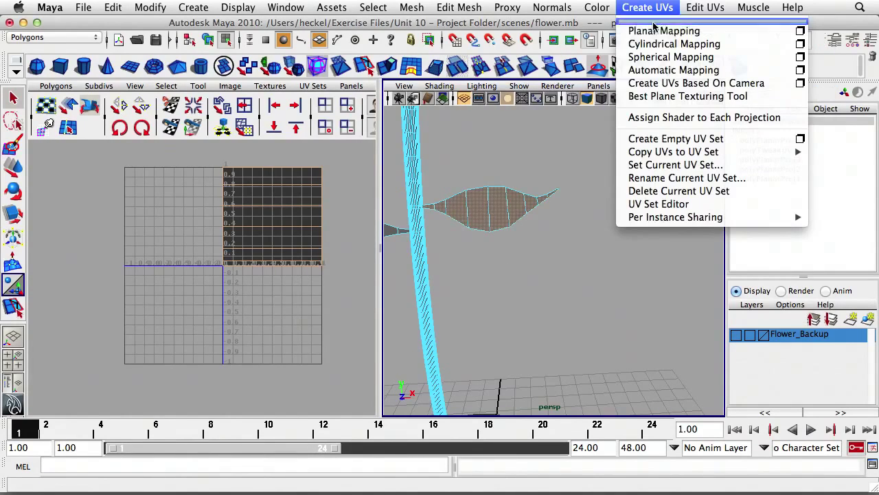
pyautogui.click(660, 30)
pyautogui.scroll(-2, 240, 239)
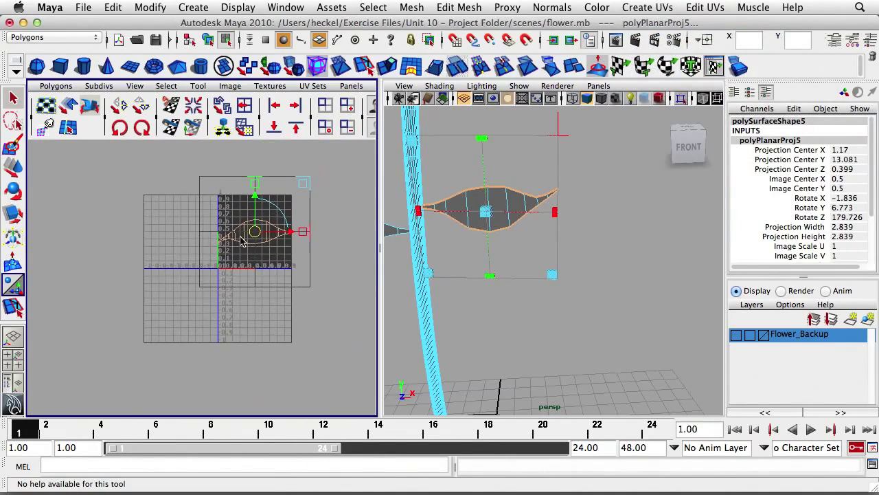
pyautogui.moveTo(254, 232); pyautogui.dragTo(163, 344)
pyautogui.click(93, 314)
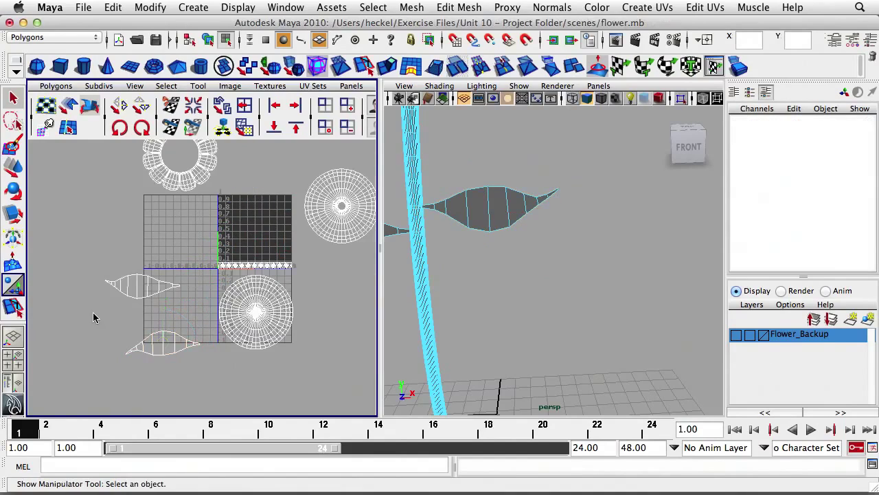
# Show the flower in the side view as wireframe, with the whole stem in view.
pyautogui.scroll(-2, 322, 298)
pyautogui.keyDown('alt'); pyautogui.moveTo(543, 281); pyautogui.dragTo(455, 281, button='right'); pyautogui.keyUp('alt')
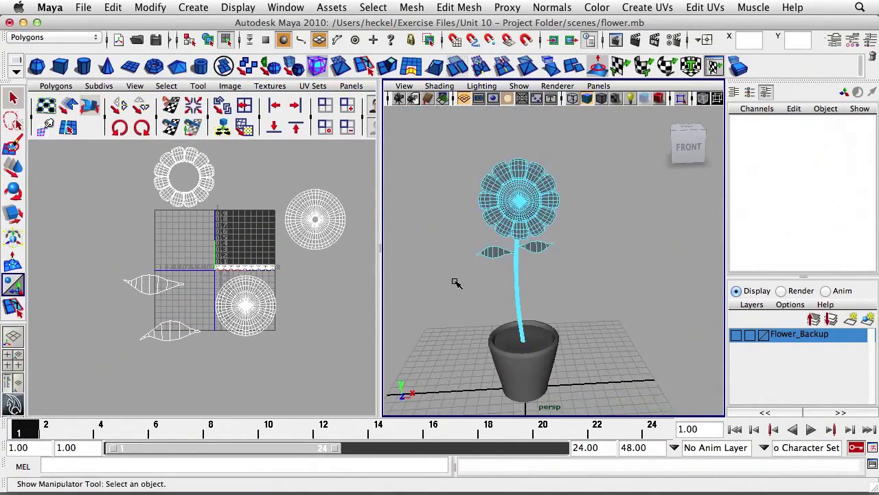
pyautogui.keyDown('alt'); pyautogui.moveTo(498, 275); pyautogui.dragTo(528, 243, button='middle'); pyautogui.keyUp('alt')
pyautogui.keyDown('alt'); pyautogui.moveTo(528, 243); pyautogui.dragTo(416, 236); pyautogui.keyUp('alt')
pyautogui.keyDown('alt'); pyautogui.moveTo(416, 236); pyautogui.dragTo(596, 242, button='right'); pyautogui.keyUp('alt')
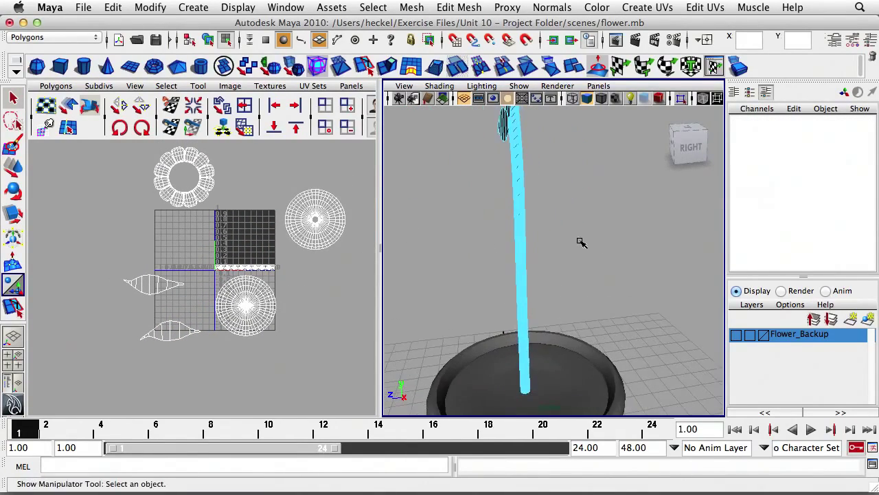
pyautogui.keyDown('alt'); pyautogui.moveTo(581, 240); pyautogui.dragTo(535, 261); pyautogui.keyUp('alt')
pyautogui.keyDown('alt'); pyautogui.moveTo(581, 201); pyautogui.dragTo(551, 295, button='middle'); pyautogui.keyUp('alt')
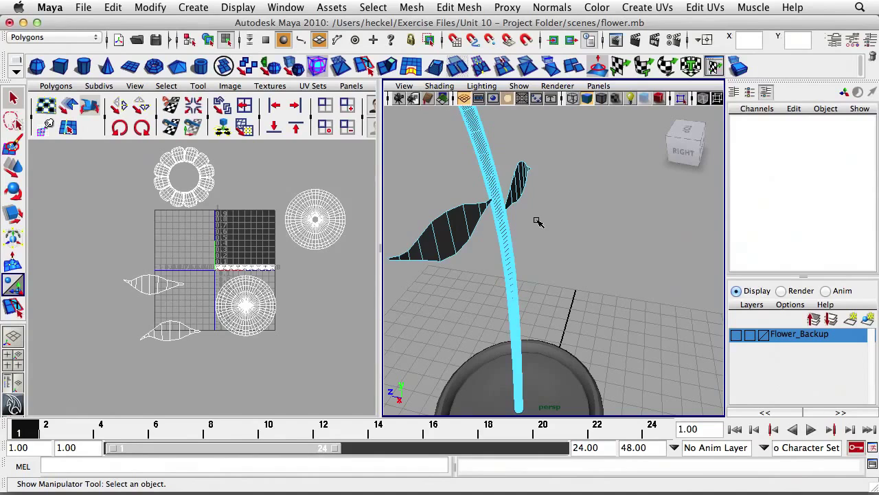
pyautogui.press('space')
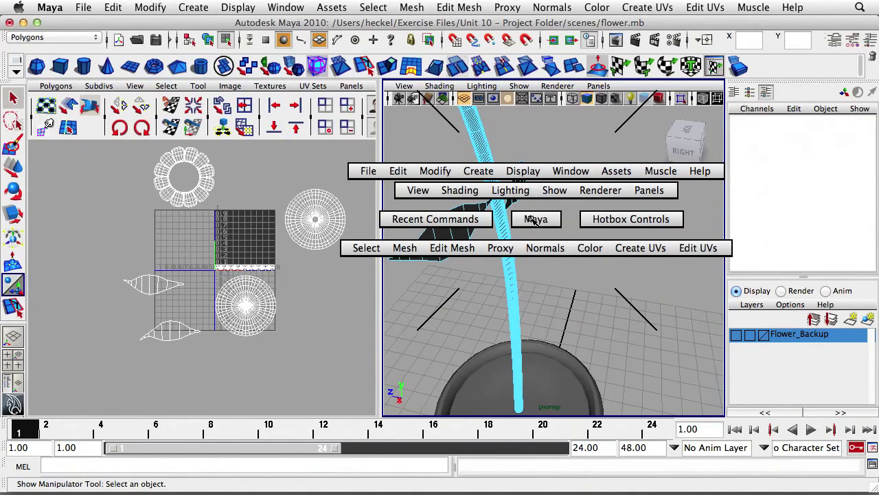
pyautogui.moveTo(534, 218); pyautogui.dragTo(571, 219)
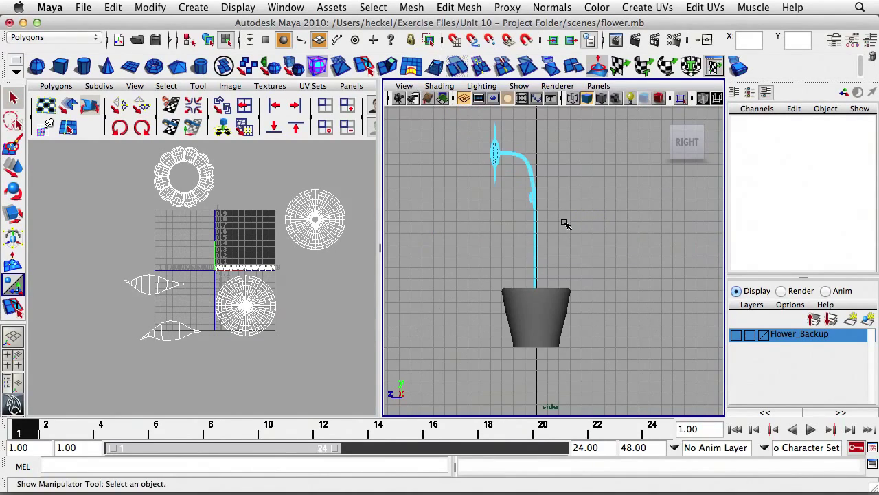
pyautogui.press('f')
pyautogui.press('4')
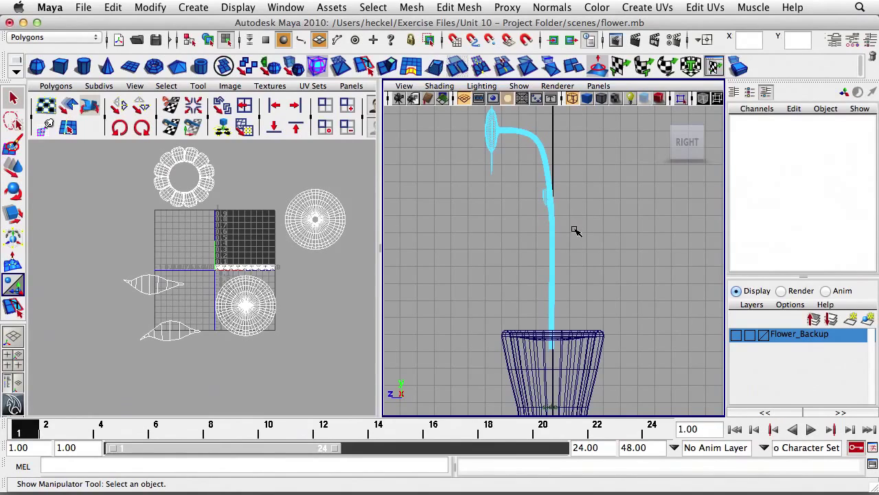
pyautogui.scroll(1, 544, 224)
pyautogui.keyDown('alt'); pyautogui.moveTo(544, 225); pyautogui.dragTo(538, 257, button='middle'); pyautogui.keyUp('alt')
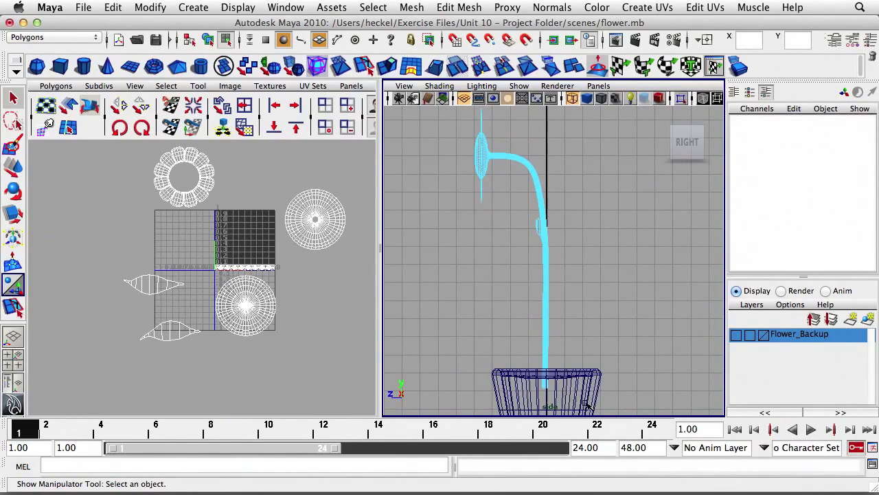
# Select only the stem's faces, removing both leaves from the selection, and return to the perspective view.
pyautogui.moveTo(588, 406); pyautogui.dragTo(499, 131)
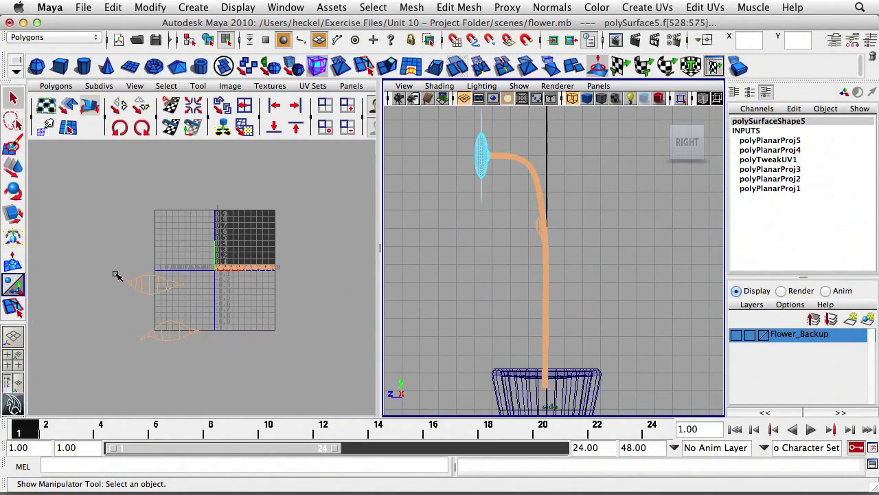
pyautogui.moveTo(116, 274); pyautogui.dragTo(206, 357)
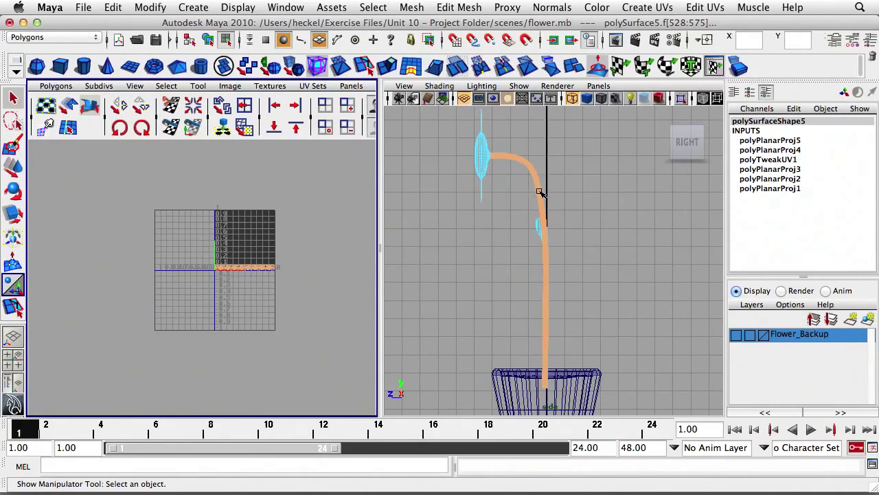
pyautogui.press('space')
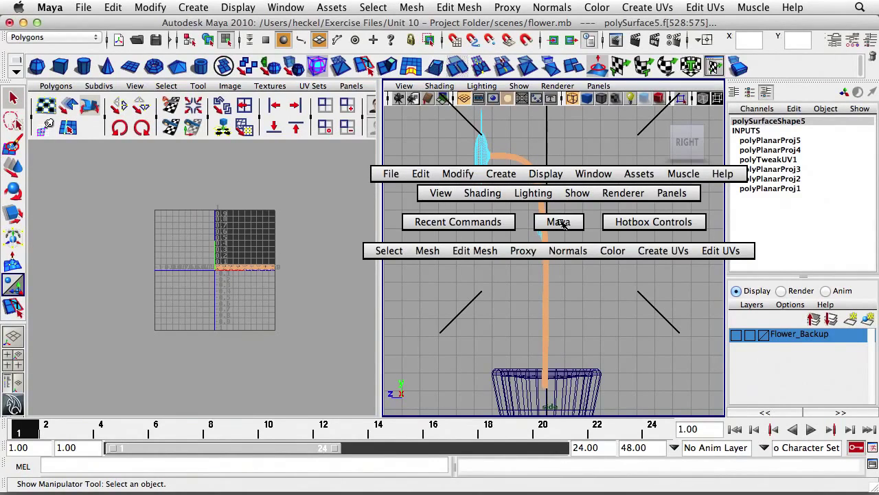
pyautogui.click(561, 222)
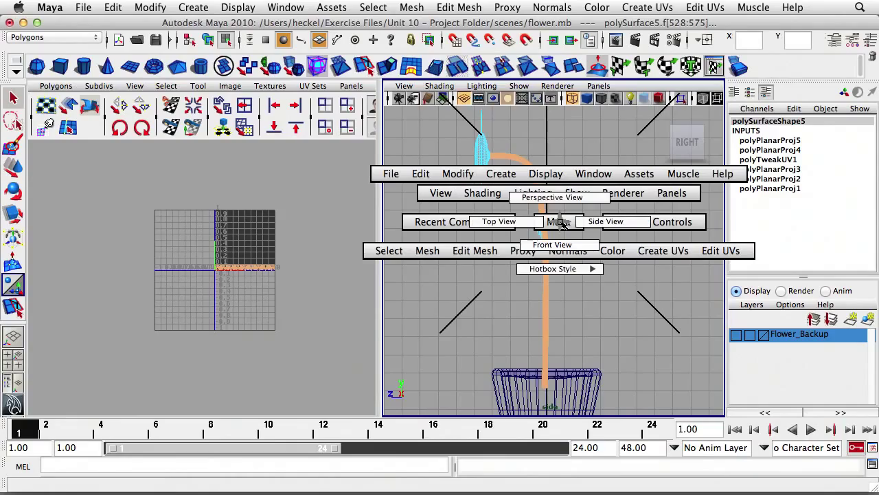
pyautogui.moveTo(562, 223); pyautogui.dragTo(563, 200)
pyautogui.keyDown('alt'); pyautogui.moveTo(583, 208); pyautogui.dragTo(496, 213, button='right'); pyautogui.keyUp('alt')
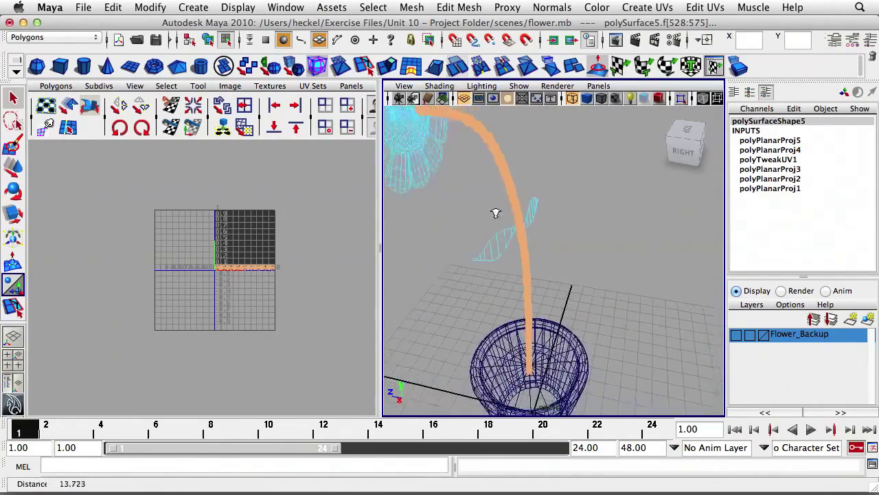
pyautogui.keyDown('alt'); pyautogui.moveTo(496, 213); pyautogui.dragTo(340, 247); pyautogui.keyUp('alt')
pyautogui.keyDown('alt'); pyautogui.moveTo(370, 234); pyautogui.dragTo(467, 226, button='middle'); pyautogui.keyUp('alt')
pyautogui.keyDown('alt'); pyautogui.moveTo(315, 262); pyautogui.dragTo(206, 259, button='middle'); pyautogui.keyUp('alt')
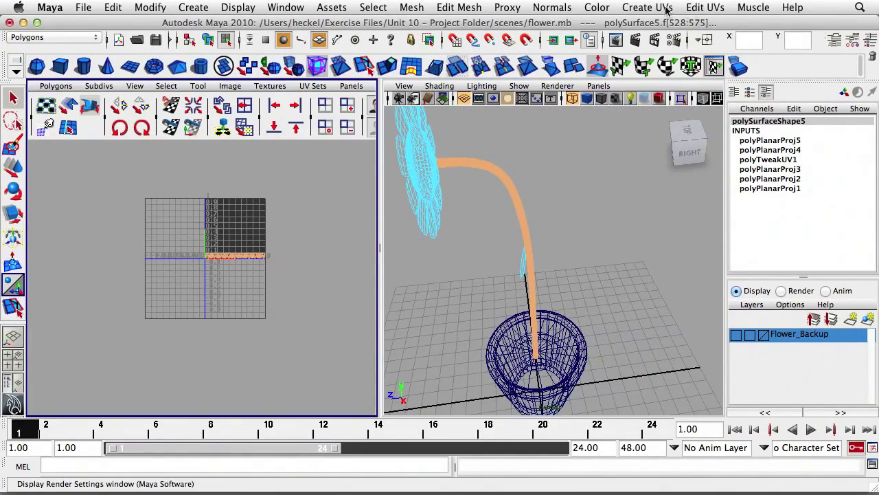
# Planar map the stem from the X axis, fitting the projection to the bounding box and keeping the image width/height ratio.
pyautogui.click(666, 8)
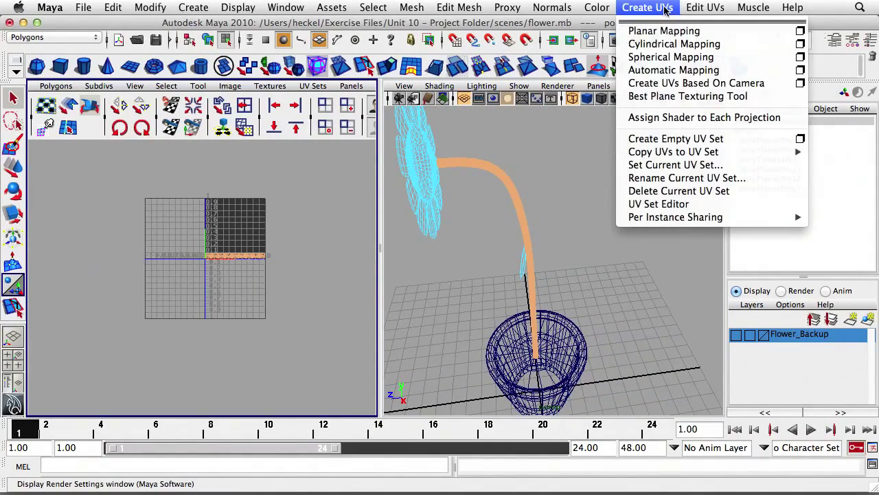
pyautogui.click(801, 32)
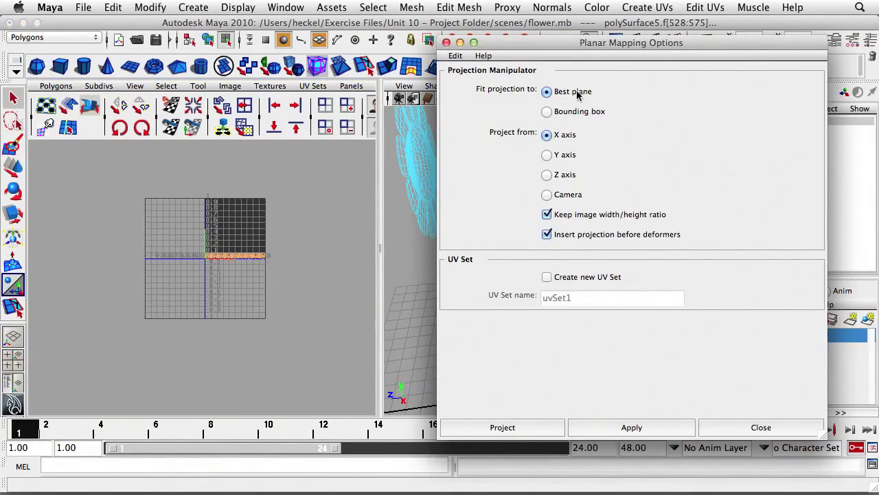
pyautogui.click(547, 111)
pyautogui.moveTo(521, 48); pyautogui.dragTo(639, 44)
pyautogui.scroll(4, 457, 298)
pyautogui.keyDown('alt'); pyautogui.moveTo(475, 255); pyautogui.dragTo(452, 252); pyautogui.keyUp('alt')
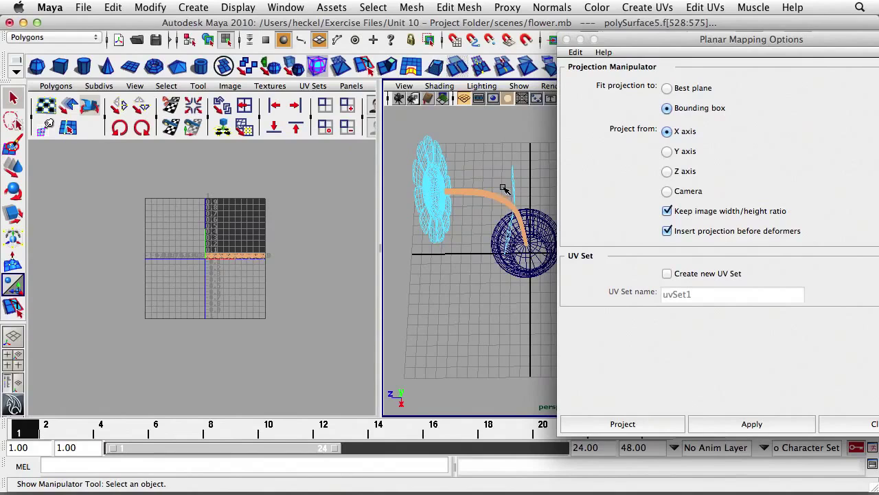
pyautogui.keyDown('alt'); pyautogui.moveTo(497, 214); pyautogui.dragTo(520, 198); pyautogui.keyUp('alt')
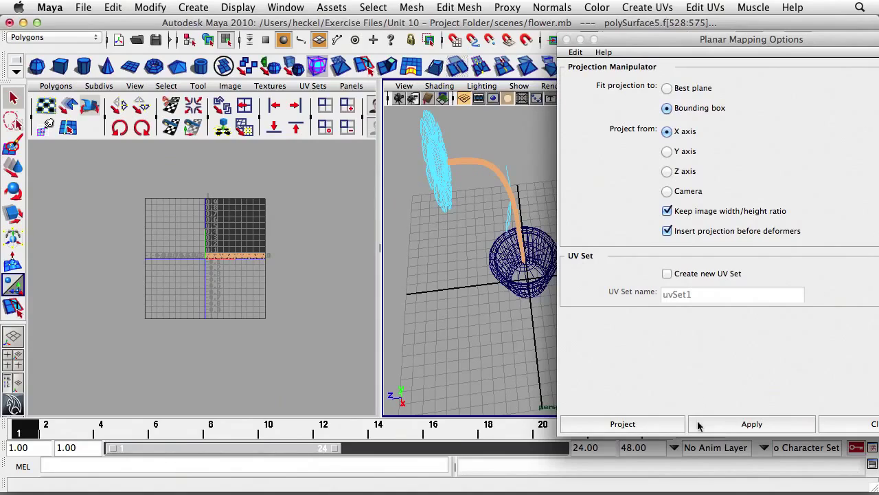
pyautogui.click(664, 426)
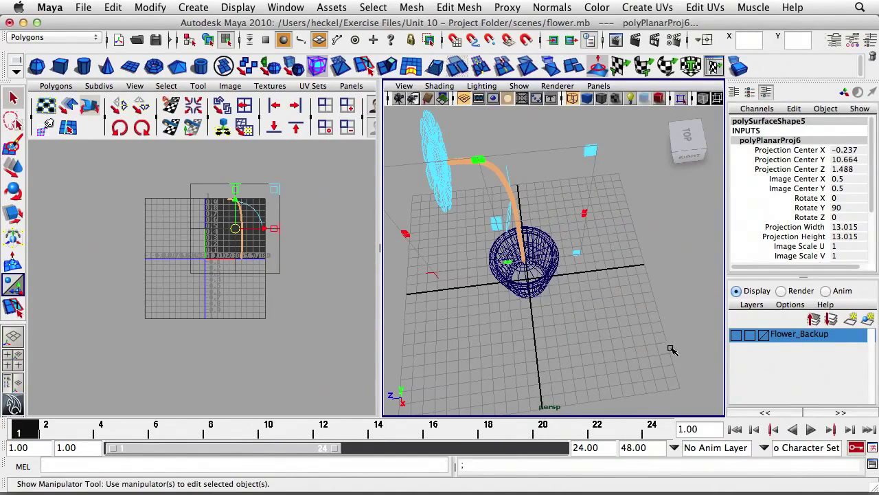
# Examine the stem's new UV shell and compare it with the curved stem in the 3D view from several angles.
pyautogui.keyDown('alt'); pyautogui.moveTo(624, 321); pyautogui.dragTo(497, 298); pyautogui.keyUp('alt')
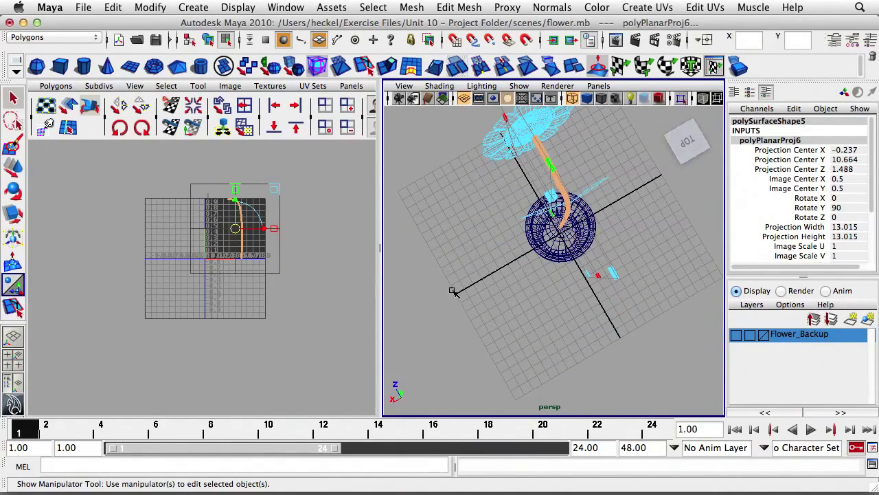
pyautogui.keyDown('alt'); pyautogui.moveTo(571, 259); pyautogui.dragTo(546, 199); pyautogui.keyUp('alt')
pyautogui.keyDown('alt'); pyautogui.moveTo(221, 261); pyautogui.dragTo(345, 259, button='right'); pyautogui.keyUp('alt')
pyautogui.keyDown('alt'); pyautogui.moveTo(244, 231); pyautogui.dragTo(288, 230, button='right'); pyautogui.keyUp('alt')
pyautogui.keyDown('alt'); pyautogui.moveTo(289, 230); pyautogui.dragTo(246, 303, button='middle'); pyautogui.keyUp('alt')
pyautogui.keyDown('alt'); pyautogui.moveTo(245, 304); pyautogui.dragTo(279, 269, button='right'); pyautogui.keyUp('alt')
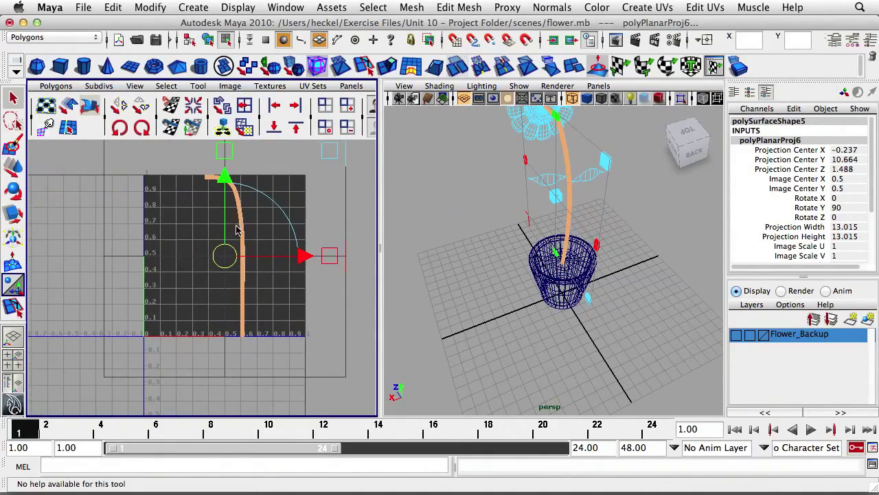
pyautogui.keyDown('alt'); pyautogui.moveTo(549, 262); pyautogui.dragTo(596, 227); pyautogui.keyUp('alt')
pyautogui.keyDown('alt'); pyautogui.moveTo(596, 227); pyautogui.dragTo(639, 218, button='right'); pyautogui.keyUp('alt')
pyautogui.keyDown('alt'); pyautogui.moveTo(639, 219); pyautogui.dragTo(582, 253, button='middle'); pyautogui.keyUp('alt')
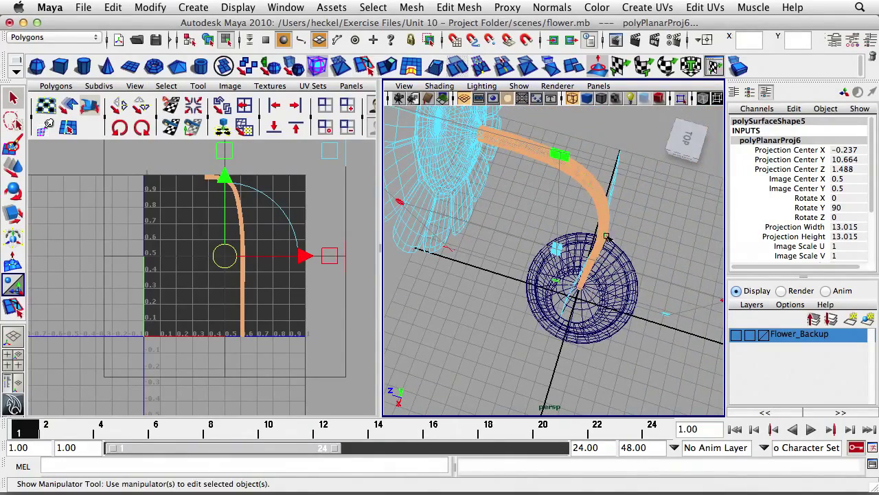
pyautogui.keyDown('alt'); pyautogui.moveTo(605, 237); pyautogui.dragTo(518, 235); pyautogui.keyUp('alt')
pyautogui.keyDown('alt'); pyautogui.moveTo(518, 235); pyautogui.dragTo(564, 233, button='right'); pyautogui.keyUp('alt')
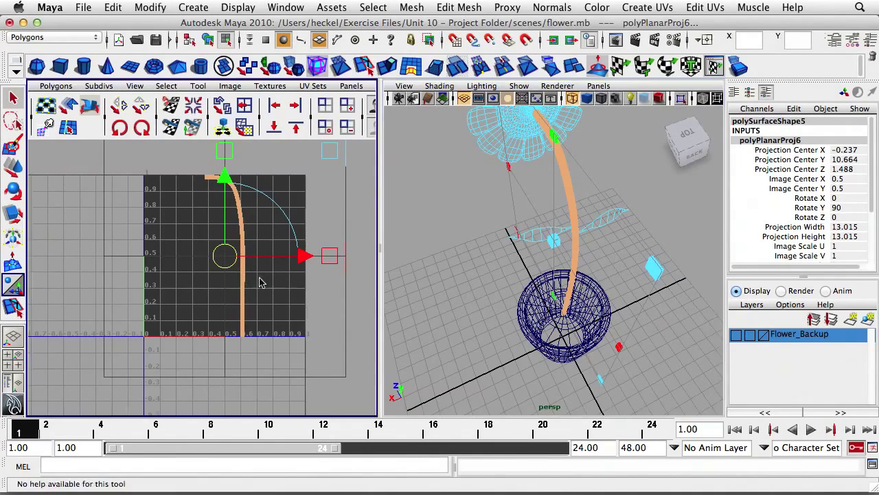
# Move the stem's UV shell toward the right edge of the 0–1 square, to about image center X 0.83, and clear the selection.
pyautogui.scroll(-4, 248, 268)
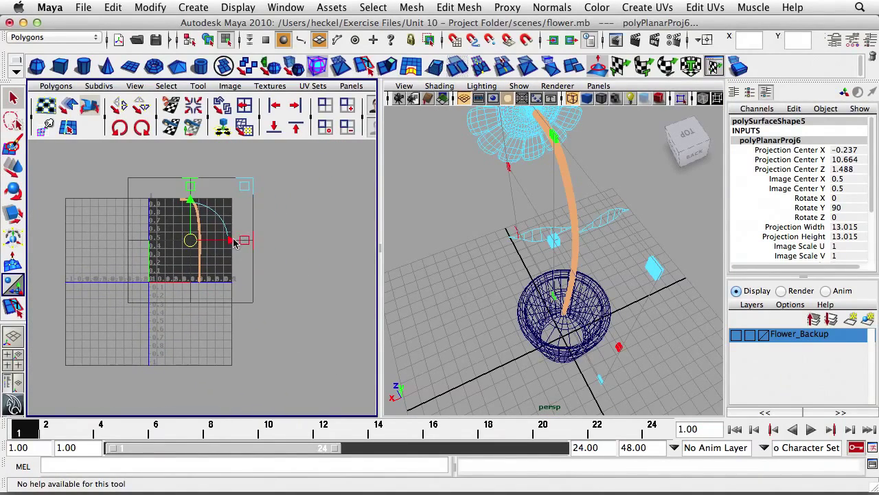
pyautogui.moveTo(232, 242); pyautogui.dragTo(258, 245)
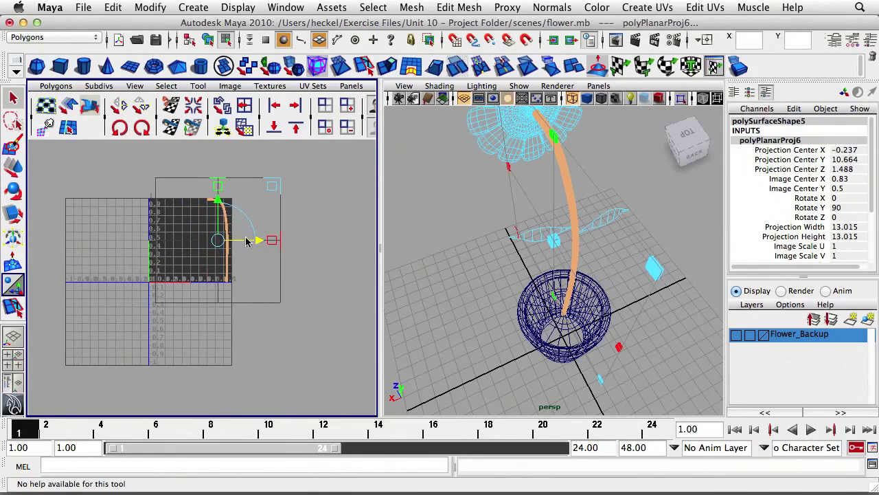
pyautogui.click(313, 269)
pyautogui.keyDown('alt'); pyautogui.moveTo(309, 269); pyautogui.dragTo(245, 268, button='right'); pyautogui.keyUp('alt')
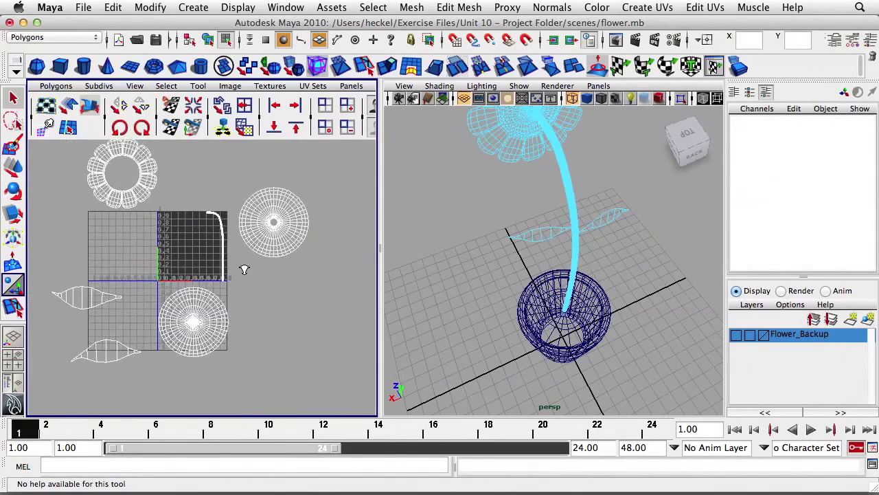
pyautogui.keyDown('alt'); pyautogui.moveTo(258, 277); pyautogui.dragTo(285, 268, button='middle'); pyautogui.keyUp('alt')
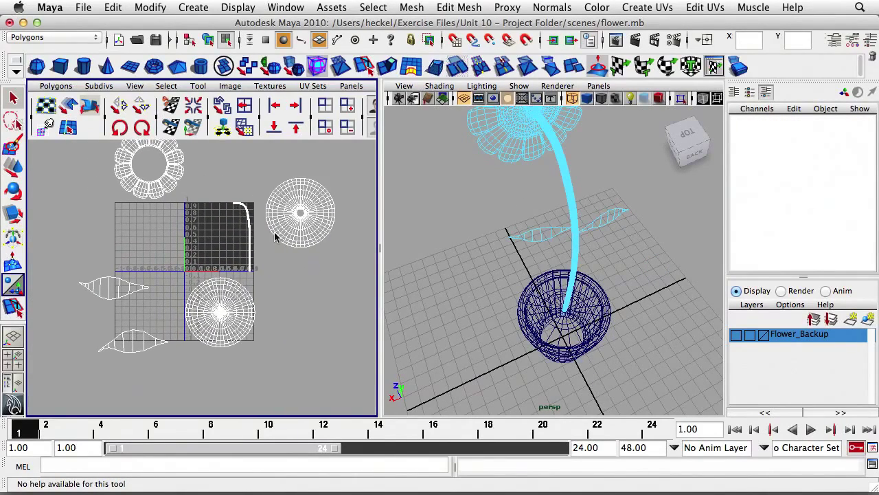
# Select the UVs of each leaf shell and stack the two shells in the grid quadrant beside the lower disc shell.
pyautogui.keyDown('alt'); pyautogui.moveTo(275, 237); pyautogui.dragTo(274, 252, button='middle'); pyautogui.keyUp('alt')
pyautogui.keyDown('alt'); pyautogui.moveTo(242, 253); pyautogui.dragTo(222, 273, button='right'); pyautogui.keyUp('alt')
pyautogui.keyDown('alt'); pyautogui.moveTo(221, 274); pyautogui.dragTo(270, 228, button='middle'); pyautogui.keyUp('alt')
pyautogui.moveTo(158, 265); pyautogui.dragTo(118, 240, button='right')
pyautogui.moveTo(90, 231); pyautogui.dragTo(187, 257)
pyautogui.press('w')
pyautogui.scroll(2, 233, 267)
pyautogui.scroll(1, 234, 267)
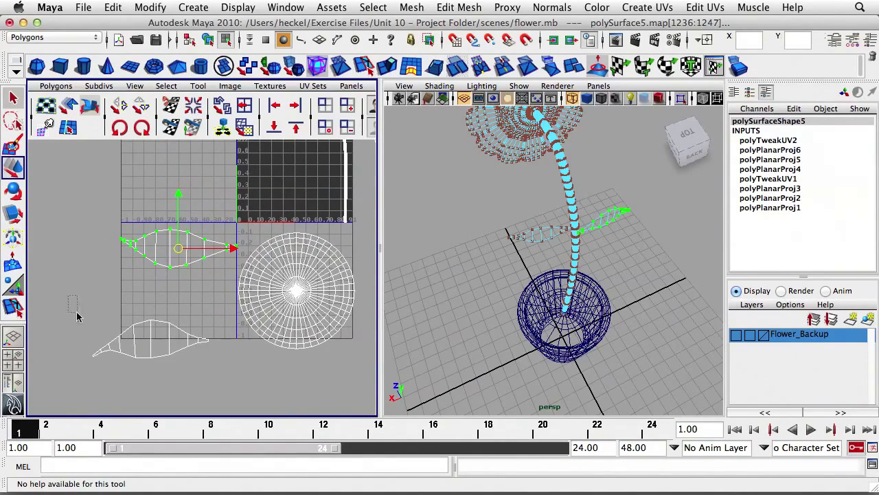
pyautogui.moveTo(77, 316); pyautogui.dragTo(223, 386)
pyautogui.moveTo(157, 344); pyautogui.dragTo(172, 299)
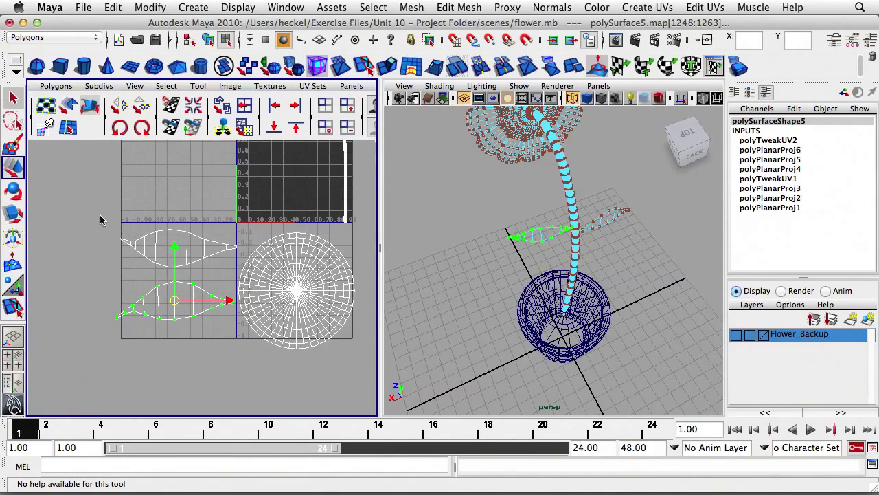
# Line up the two leaf shells, scale both down slightly to fit inside their grid quadrant, and clear the selection.
pyautogui.moveTo(95, 214); pyautogui.dragTo(197, 249)
pyautogui.moveTo(82, 198); pyautogui.dragTo(233, 347)
pyautogui.press('r')
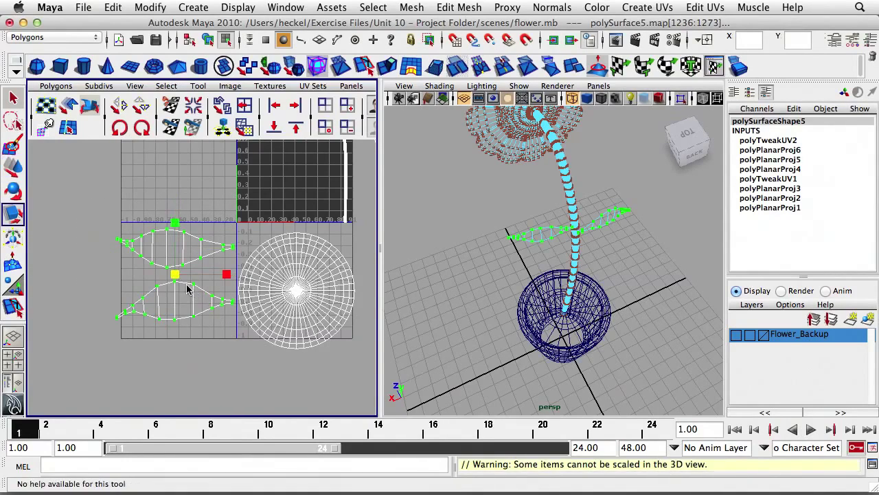
pyautogui.moveTo(175, 275); pyautogui.dragTo(177, 273)
pyautogui.press('w')
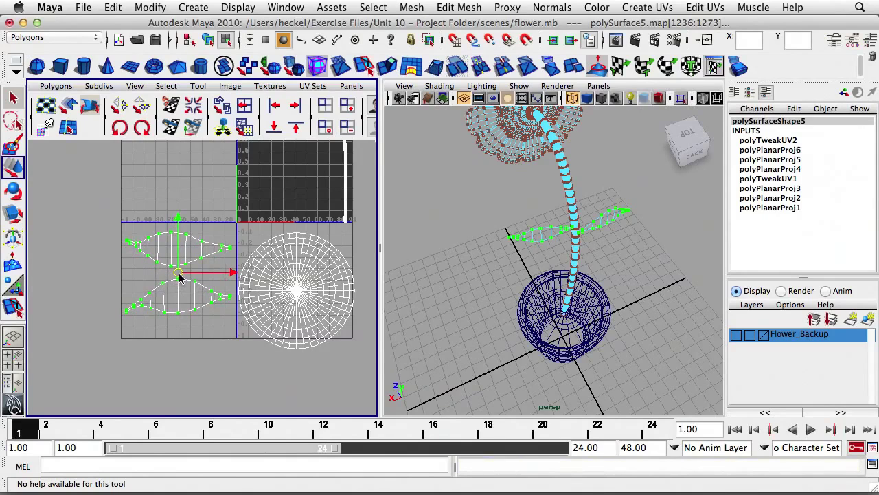
pyautogui.click(115, 274)
# Move the petal ring's UV shell down into the grid quadrant above the leaf shells.
pyautogui.keyDown('alt'); pyautogui.moveTo(196, 278); pyautogui.dragTo(176, 279, button='right'); pyautogui.keyUp('alt')
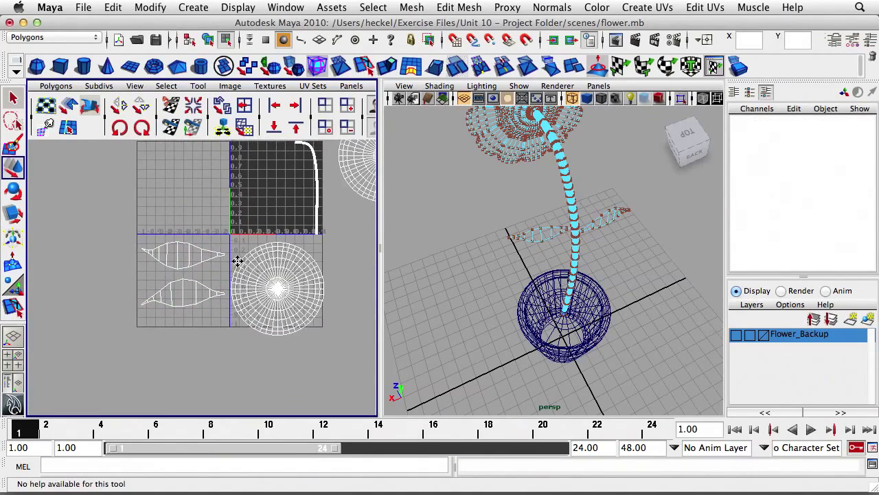
pyautogui.scroll(-3, 226, 282)
pyautogui.scroll(-2, 217, 285)
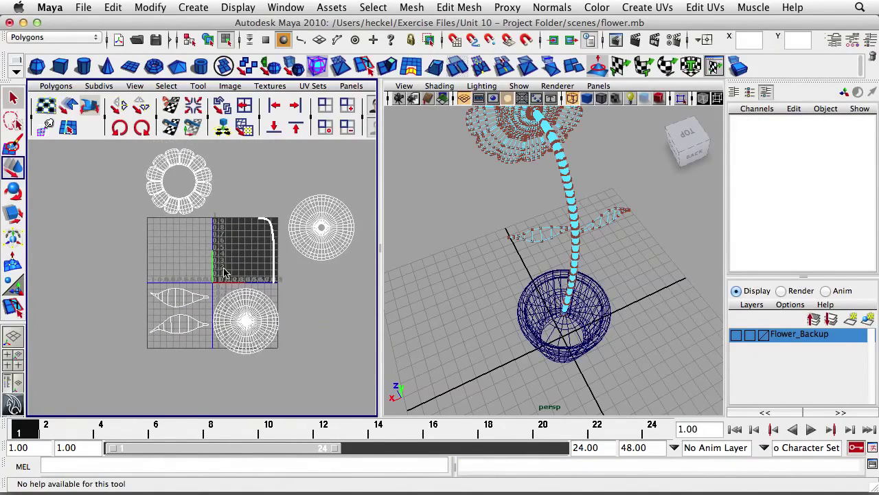
pyautogui.keyDown('alt'); pyautogui.moveTo(269, 280); pyautogui.dragTo(263, 279, button='right'); pyautogui.keyUp('alt')
pyautogui.moveTo(132, 148); pyautogui.dragTo(220, 221)
pyautogui.moveTo(180, 185); pyautogui.dragTo(183, 249)
# Move the stem's UV shell above the grid and place the disc shell with the open center in the 0–1 square.
pyautogui.moveTo(244, 204); pyautogui.dragTo(277, 282)
pyautogui.moveTo(263, 251); pyautogui.dragTo(220, 185)
pyautogui.moveTo(279, 192); pyautogui.dragTo(357, 285)
pyautogui.moveTo(320, 241); pyautogui.dragTo(243, 253)
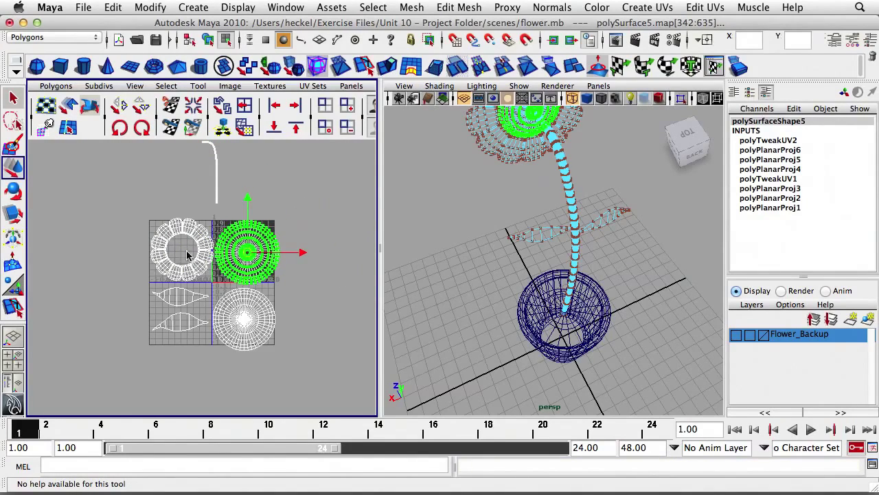
# Select the UVs of the petal, disc and leaf shells without the stem, and shrink and move them together into the 0–1 square.
pyautogui.keyDown('alt'); pyautogui.moveTo(187, 252); pyautogui.dragTo(165, 268, button='right'); pyautogui.keyUp('alt')
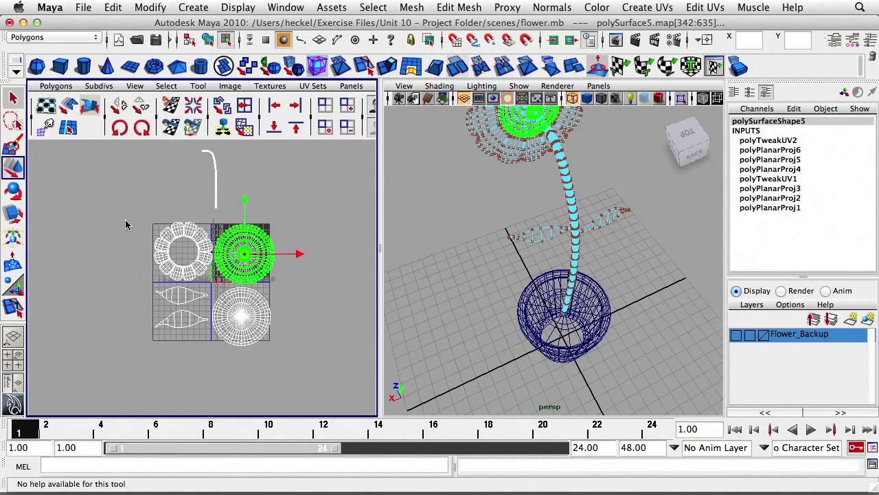
pyautogui.moveTo(149, 234); pyautogui.dragTo(300, 361)
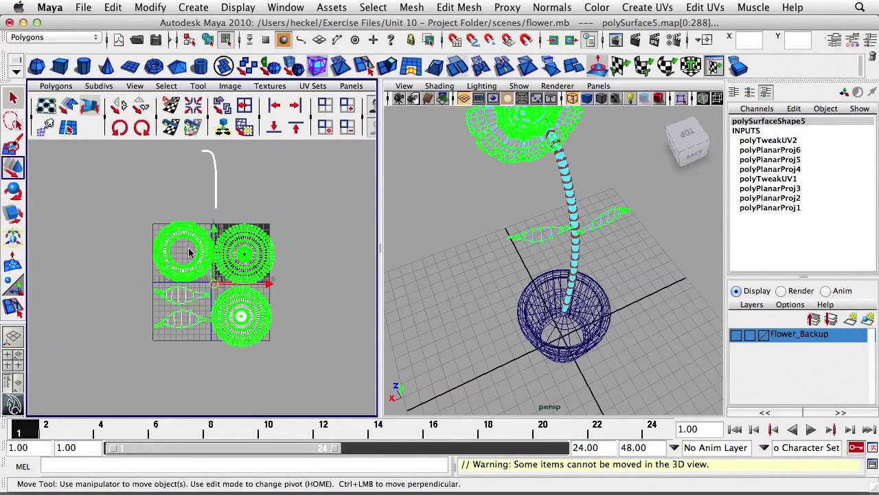
pyautogui.press('r')
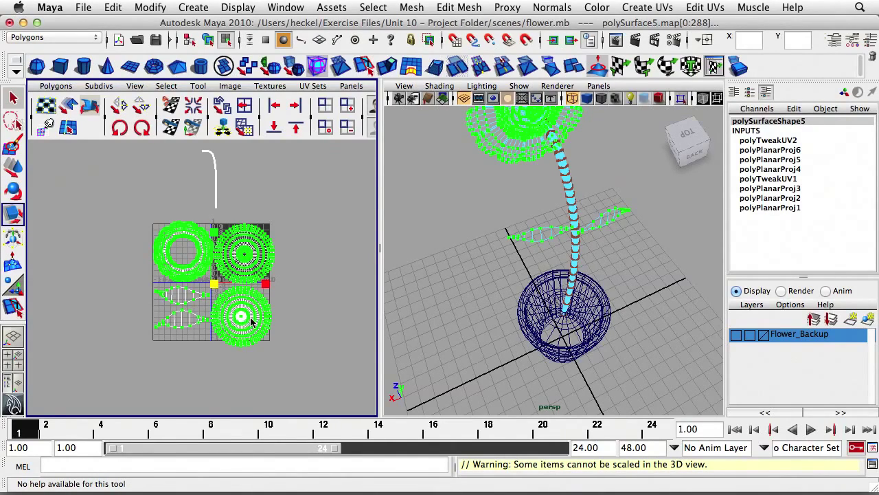
pyautogui.moveTo(213, 284); pyautogui.dragTo(239, 253)
pyautogui.press('w')
pyautogui.keyDown('alt'); pyautogui.moveTo(211, 252); pyautogui.dragTo(280, 255, button='right'); pyautogui.keyUp('alt')
pyautogui.keyDown('alt'); pyautogui.moveTo(202, 242); pyautogui.dragTo(129, 279, button='middle'); pyautogui.keyUp('alt')
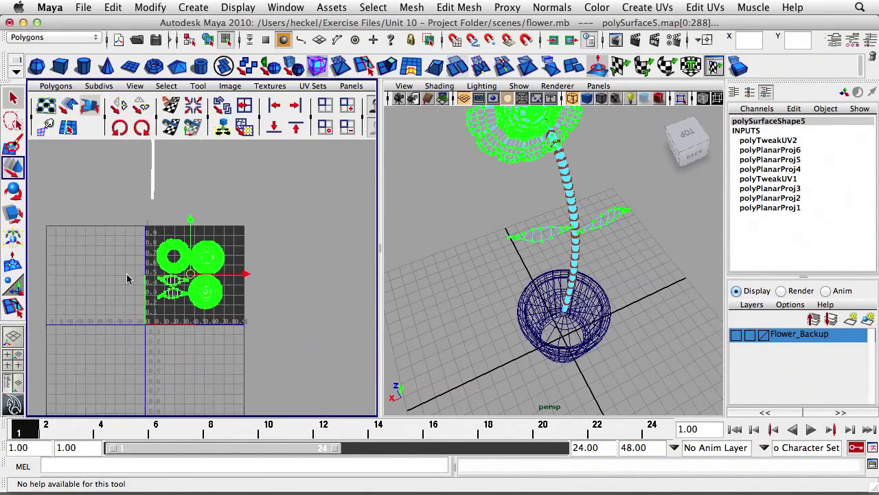
# Scale the selected shells up slightly and shift them within the 0–1 square, leaving free space along the right side.
pyautogui.keyDown('alt'); pyautogui.moveTo(129, 279); pyautogui.dragTo(196, 273, button='right'); pyautogui.keyUp('alt')
pyautogui.keyDown('alt'); pyautogui.moveTo(177, 272); pyautogui.dragTo(183, 275, button='middle'); pyautogui.keyUp('alt')
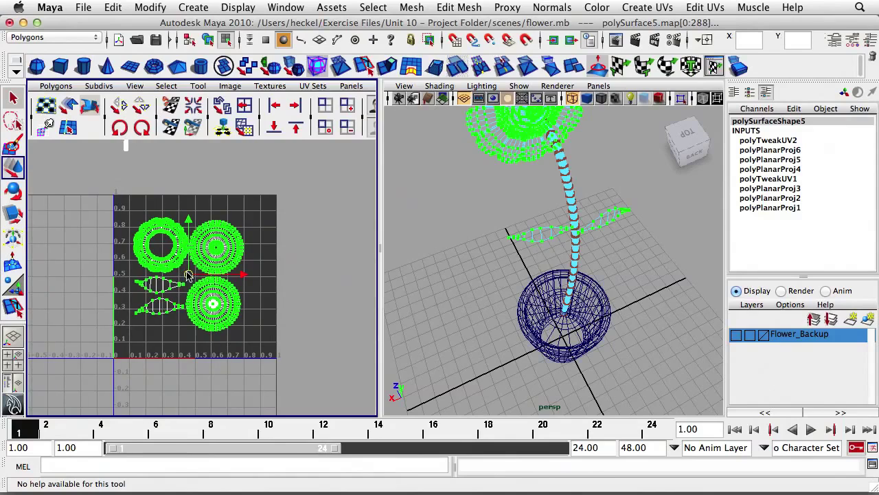
pyautogui.press('r')
pyautogui.moveTo(189, 277)
pyautogui.mouseDown()
pyautogui.moveTo(203, 274)
pyautogui.moveTo(195, 288)
pyautogui.mouseUp()
pyautogui.press('w')
pyautogui.scroll(-2, 184, 255)
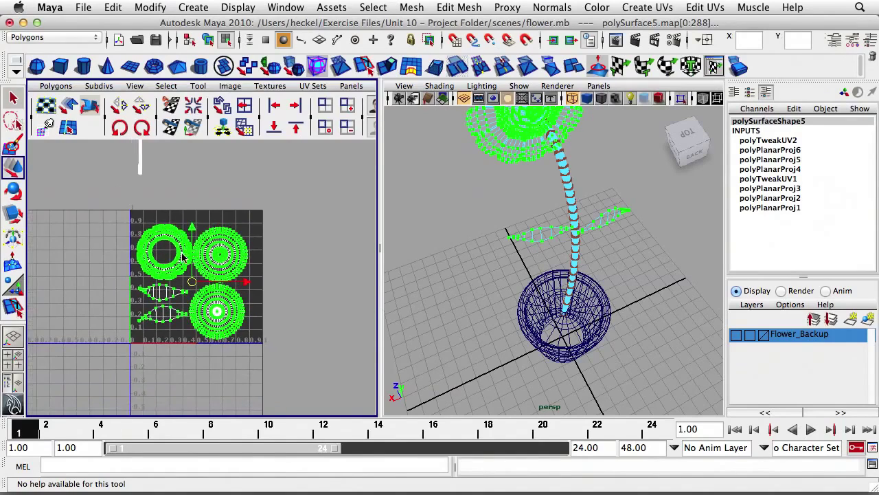